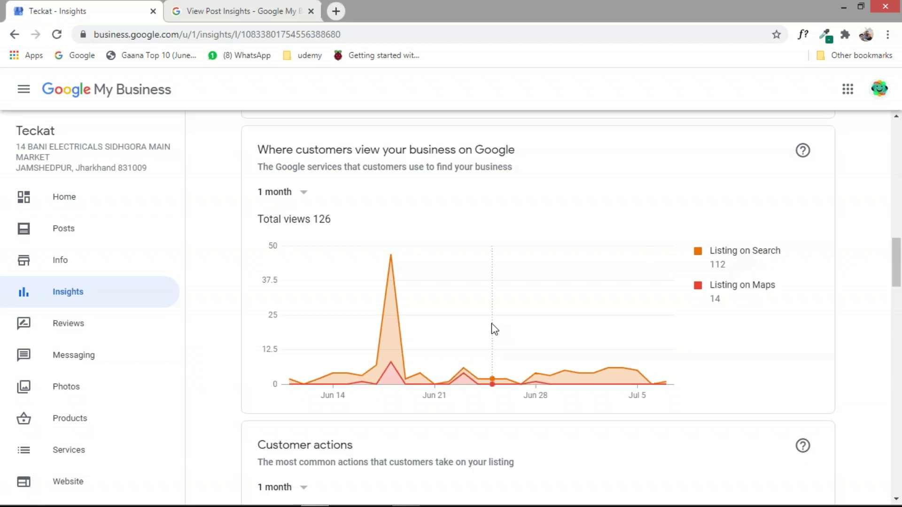
Step: Examine the one-month Insights charts for where customers view the business, customer actions and directions requests
mouse_move(394, 261)
drag(897, 262, 896, 292)
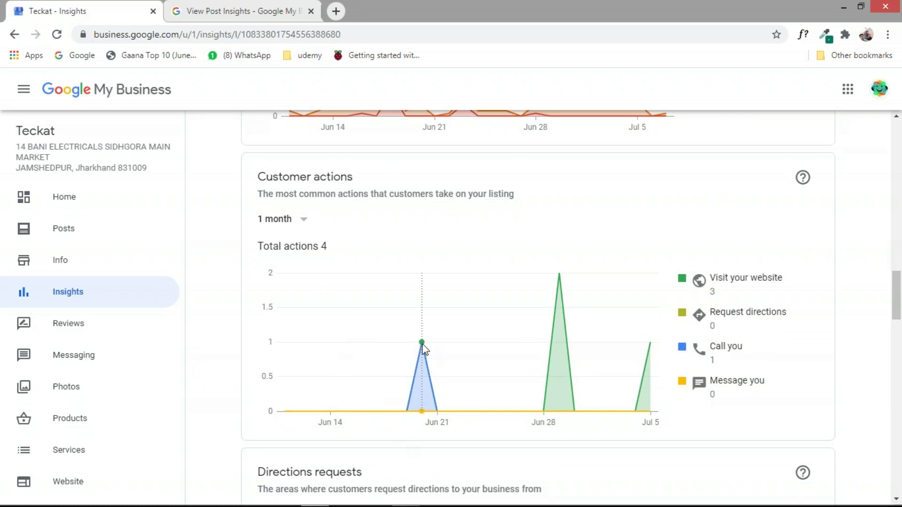
mouse_move(425, 351)
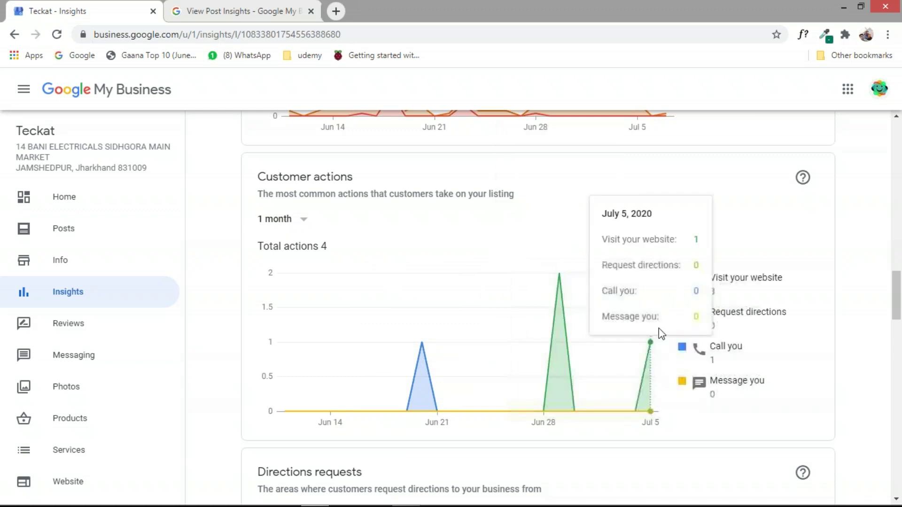
drag(897, 310, 898, 336)
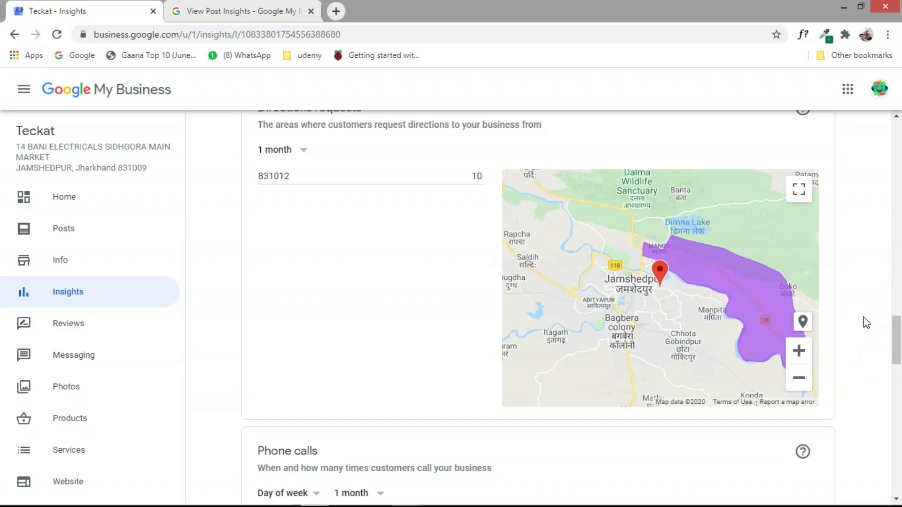
drag(897, 349, 898, 408)
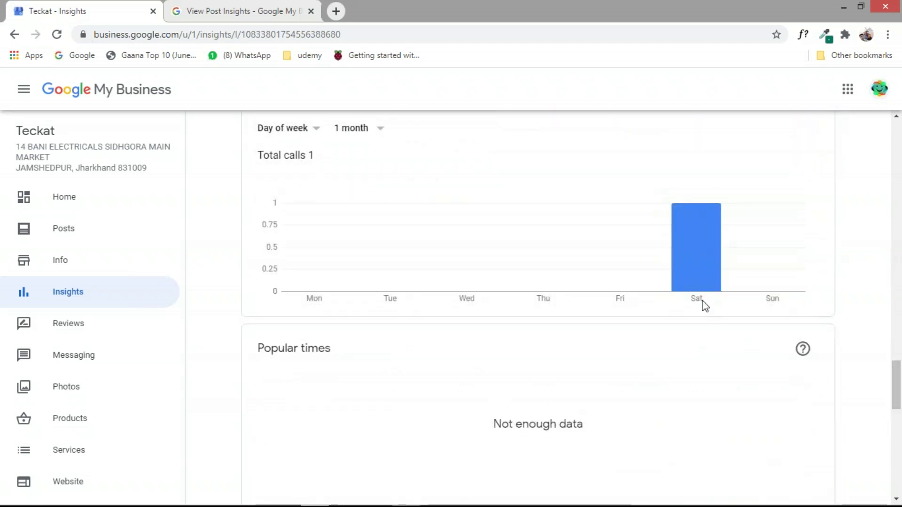
Step: Examine the photo views and photo quantity charts comparing the business with similar businesses
drag(897, 392, 896, 445)
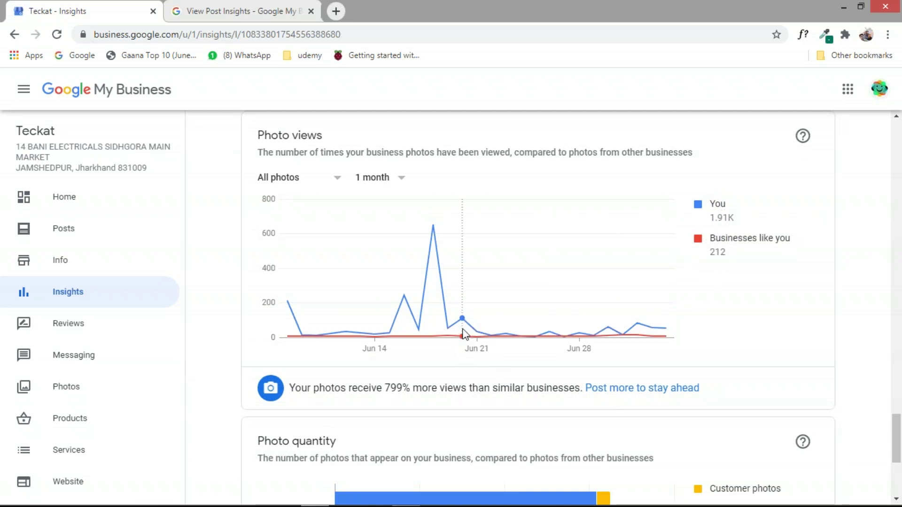
mouse_move(432, 227)
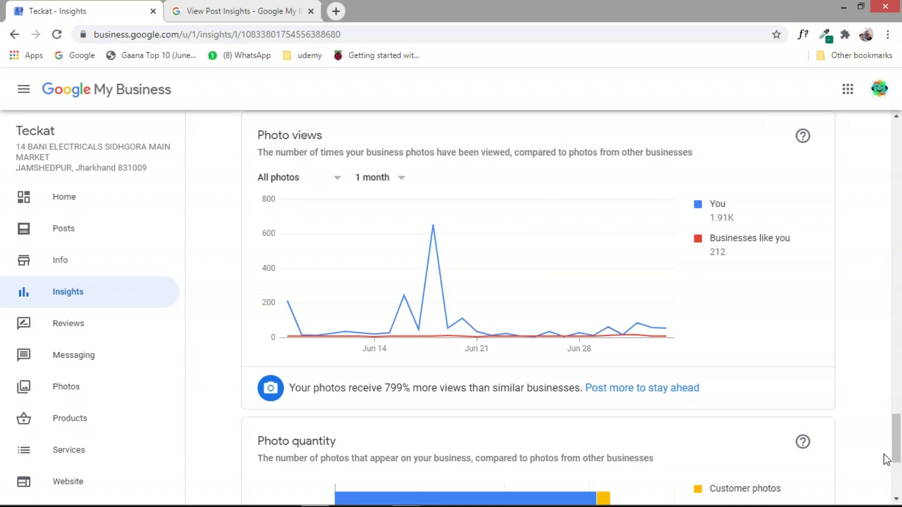
scroll(895, 446, down, 1)
scroll(895, 446, down, 5)
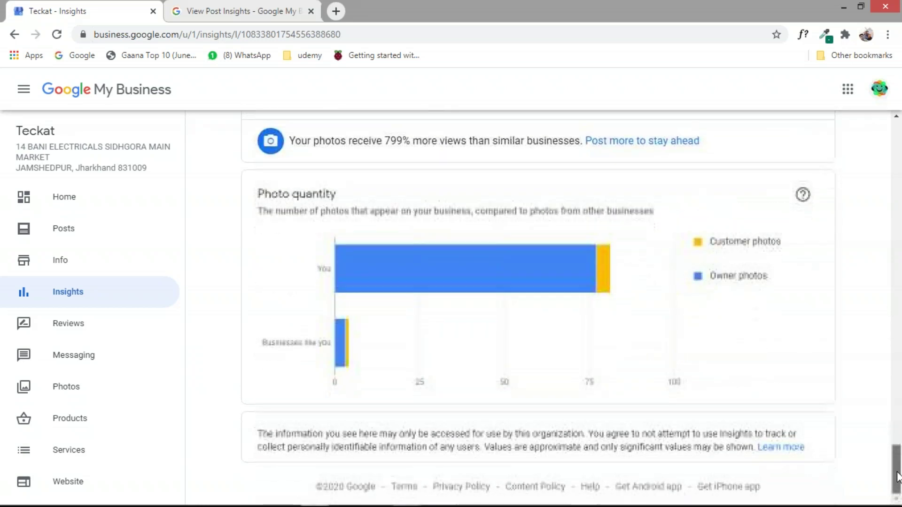
mouse_move(516, 274)
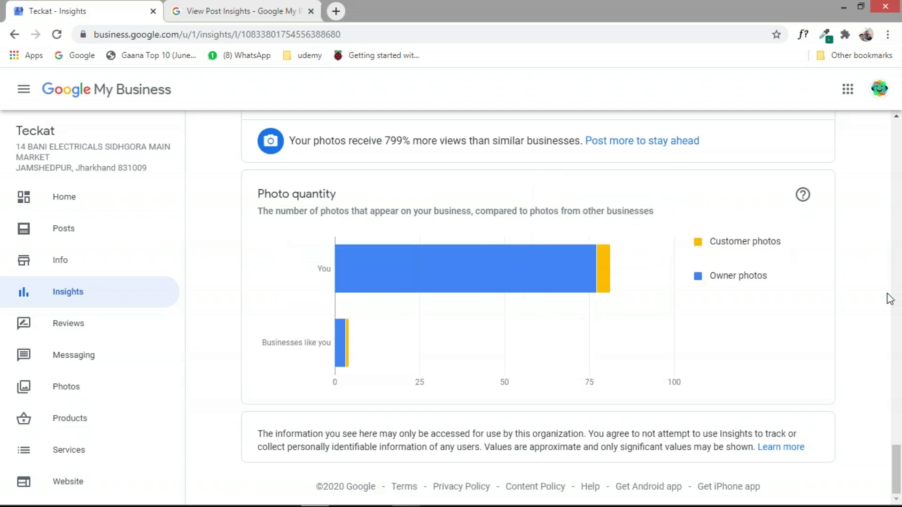
drag(898, 452, 898, 127)
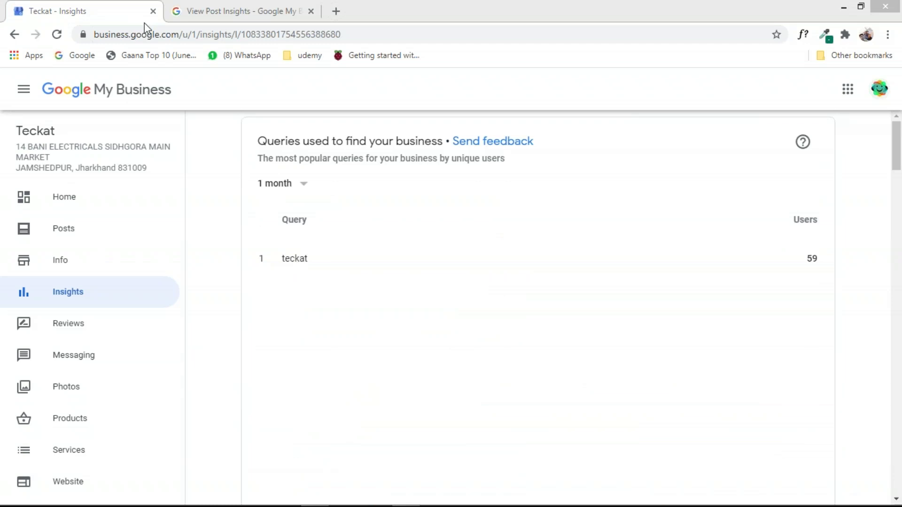
Step: Look through the list of customer reviews and view the Messaging page of the listing
click(84, 323)
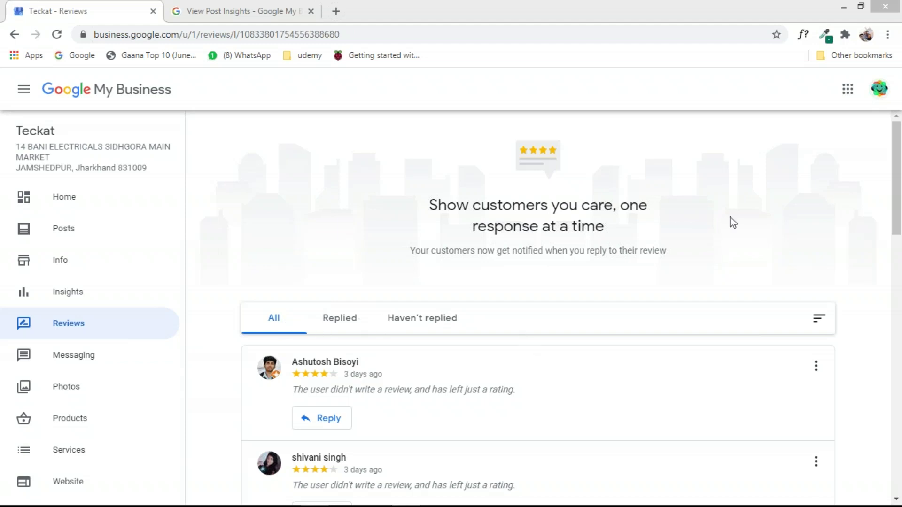
drag(897, 160, 898, 485)
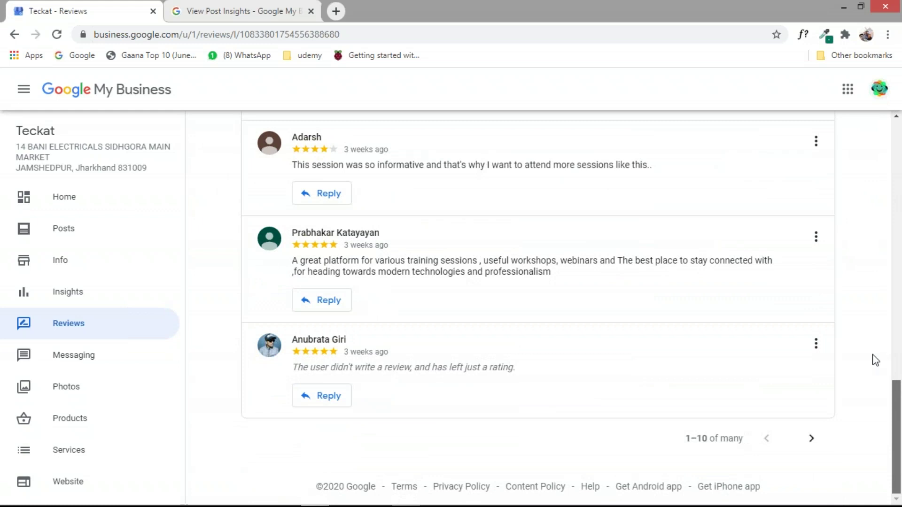
scroll(874, 361, up, 20)
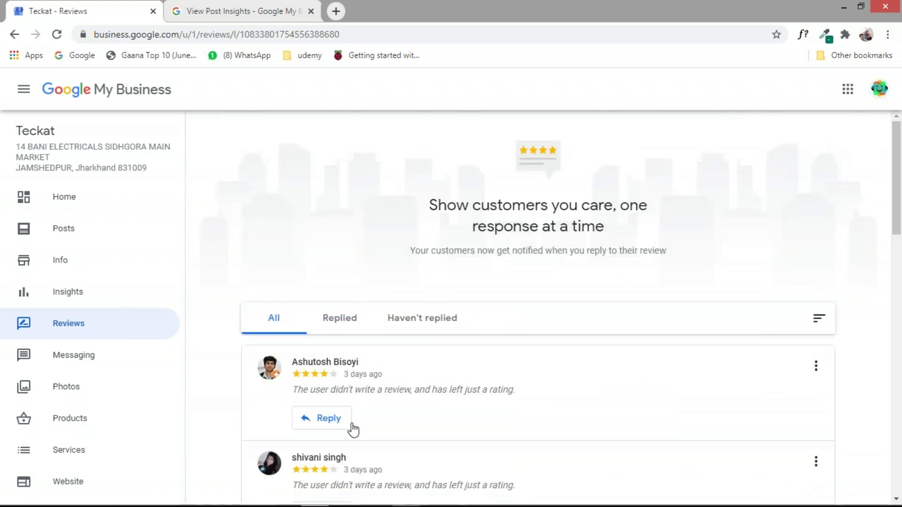
click(82, 363)
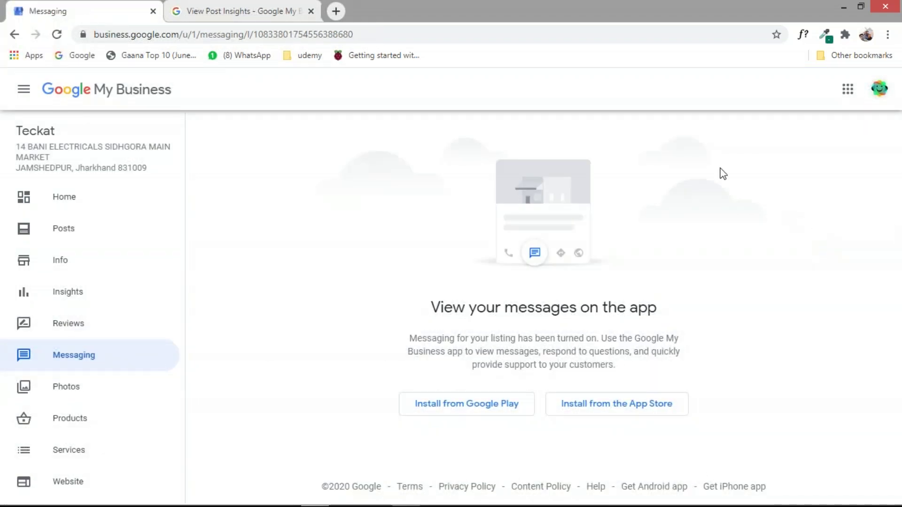
click(746, 22)
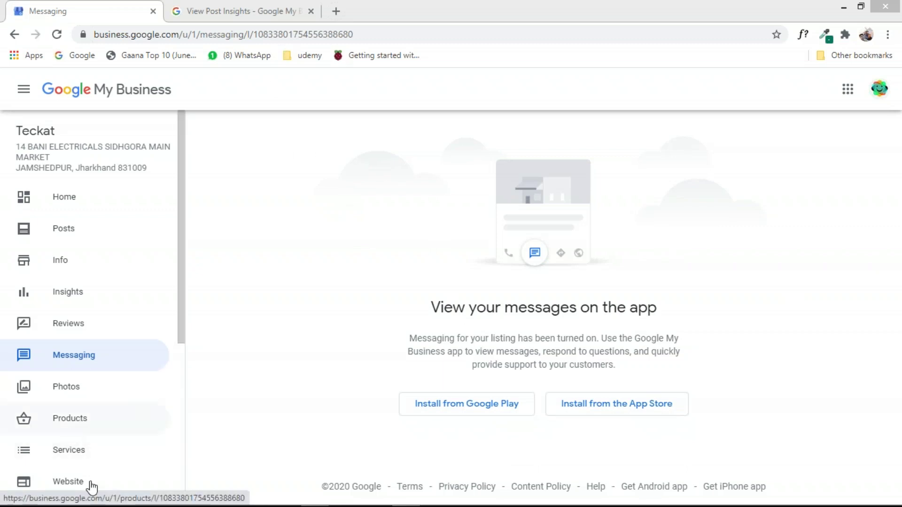
Step: Open the listing's Website page and view the suggested domain names with their yearly prices
scroll(155, 357, down, 3)
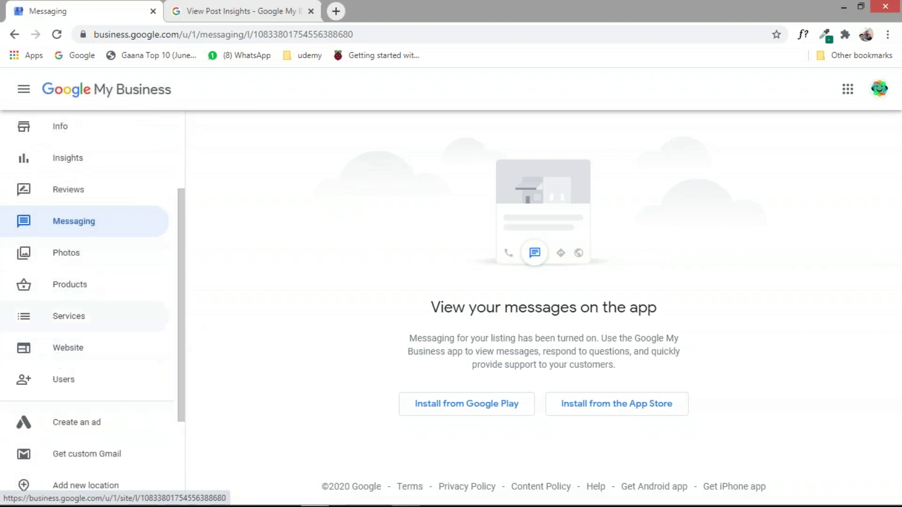
click(76, 350)
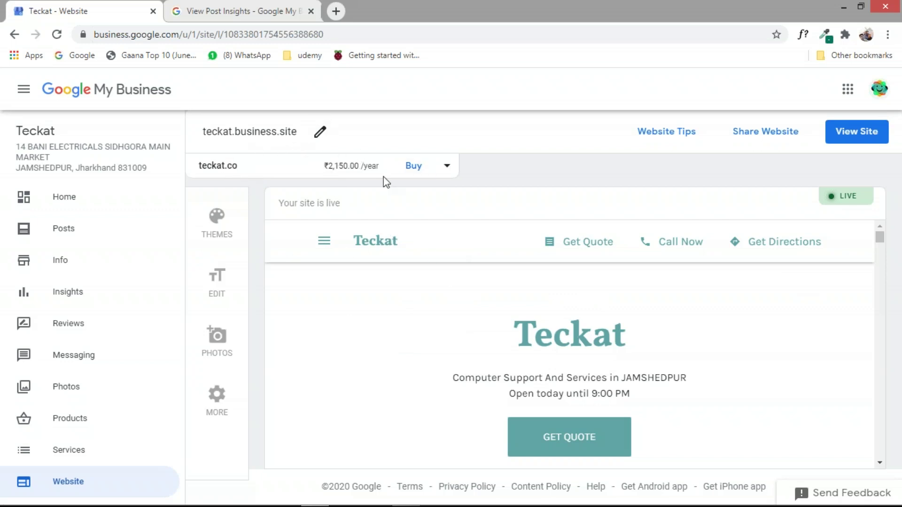
click(446, 166)
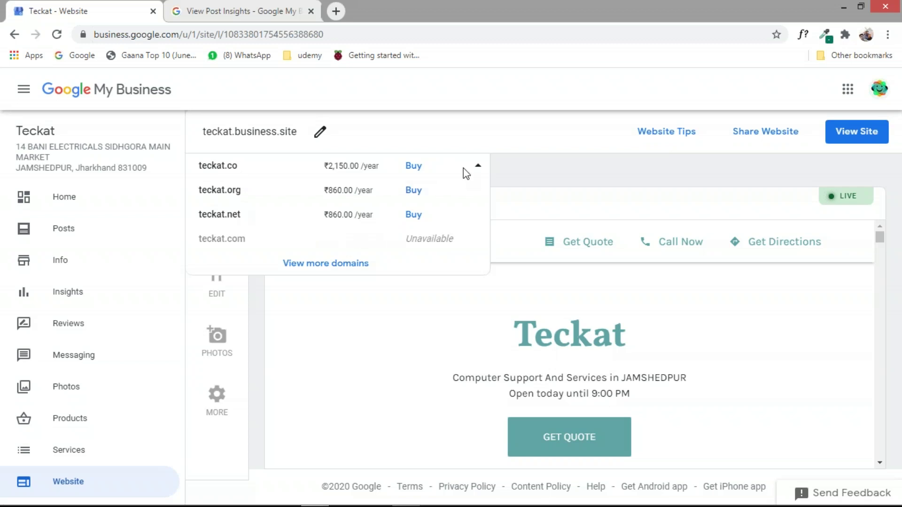
click(478, 170)
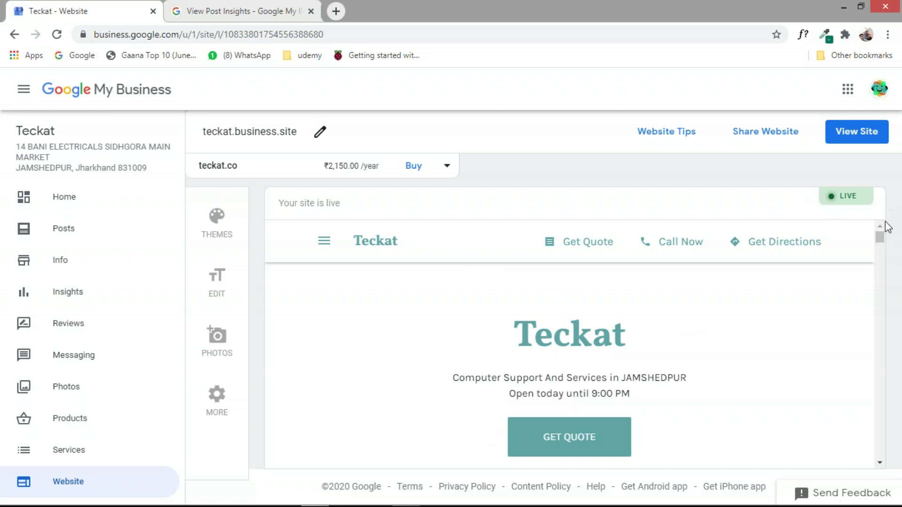
Step: Look through the website preview from the header photo and Updates down to the Services section
drag(881, 235, 882, 249)
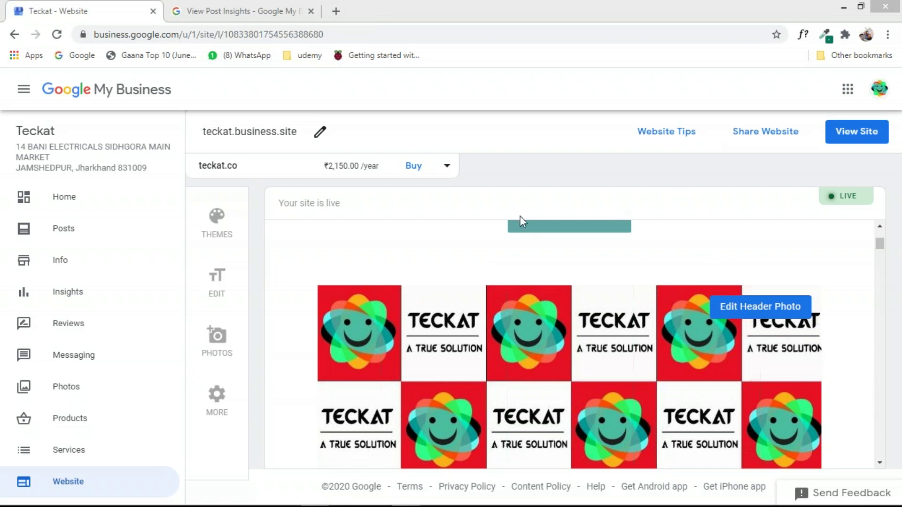
drag(879, 242, 881, 258)
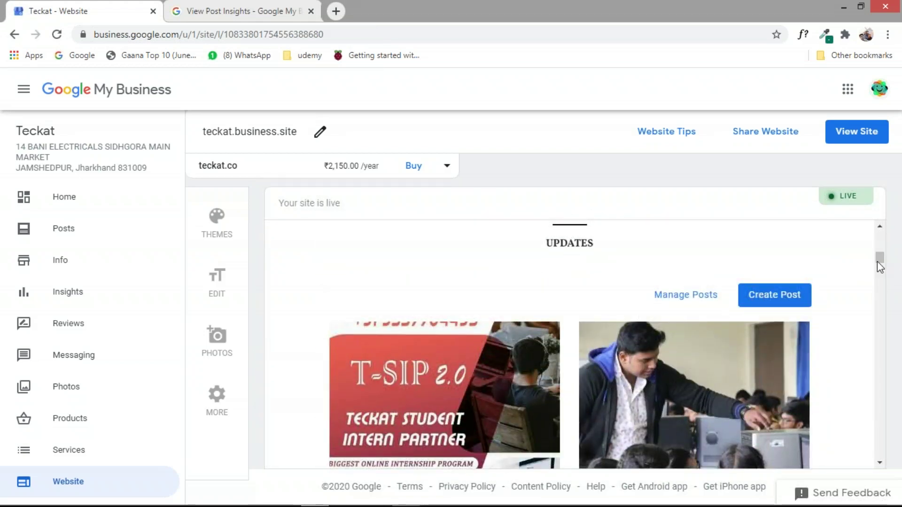
drag(878, 261, 877, 337)
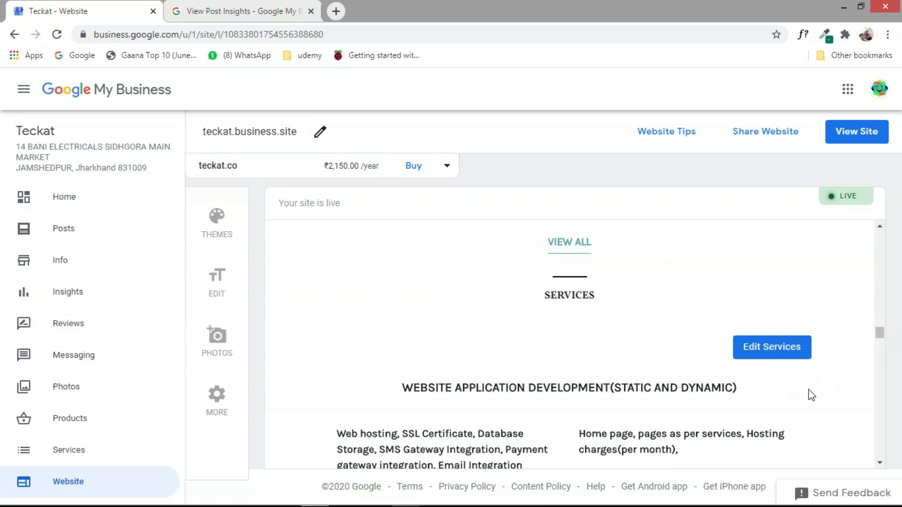
Step: Examine the items, prices and descriptions under website application development and UX Designing in the website preview's Services section
drag(880, 333, 880, 338)
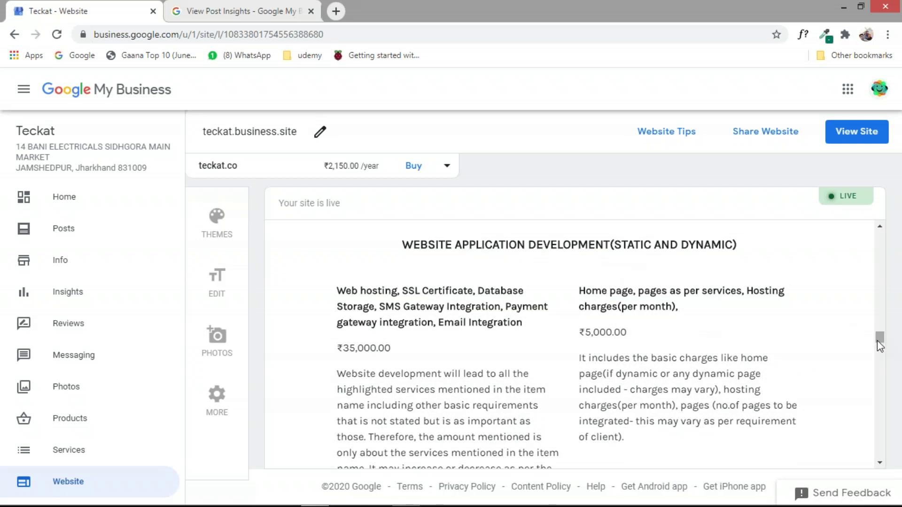
scroll(878, 341, down, 2)
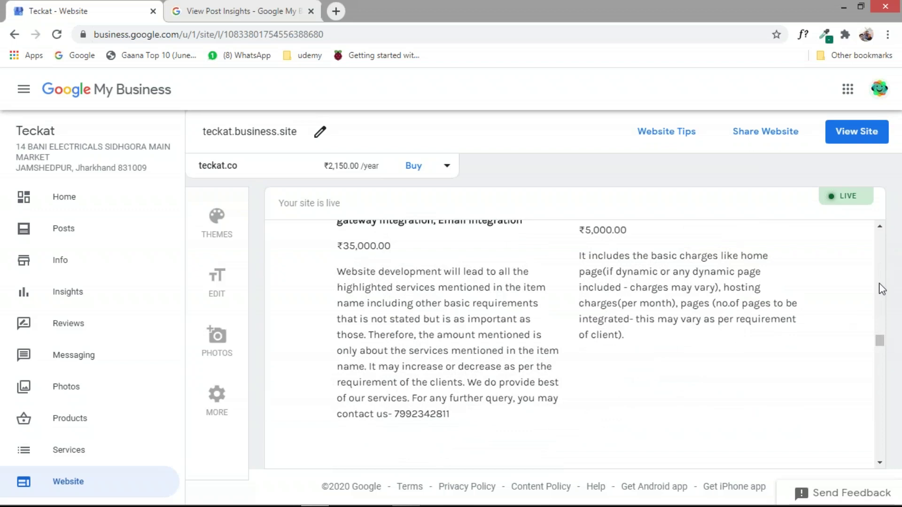
click(879, 226)
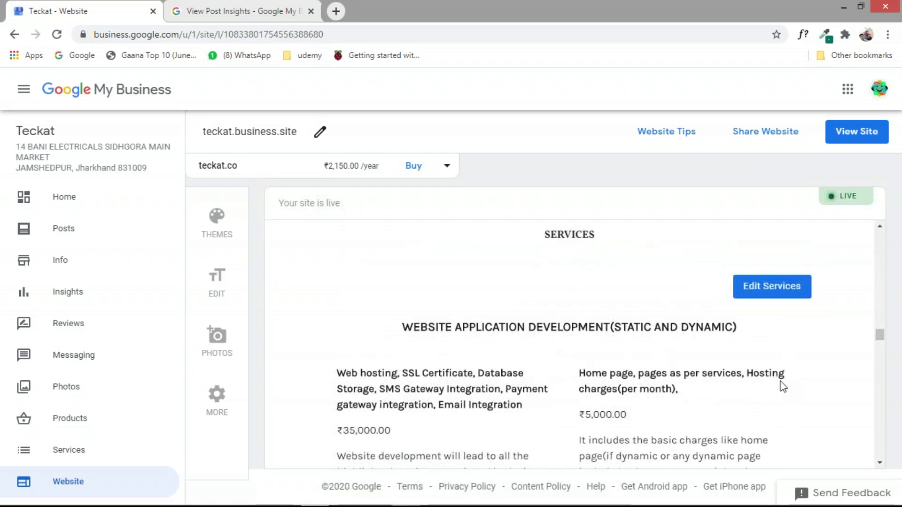
scroll(879, 340, down, 2)
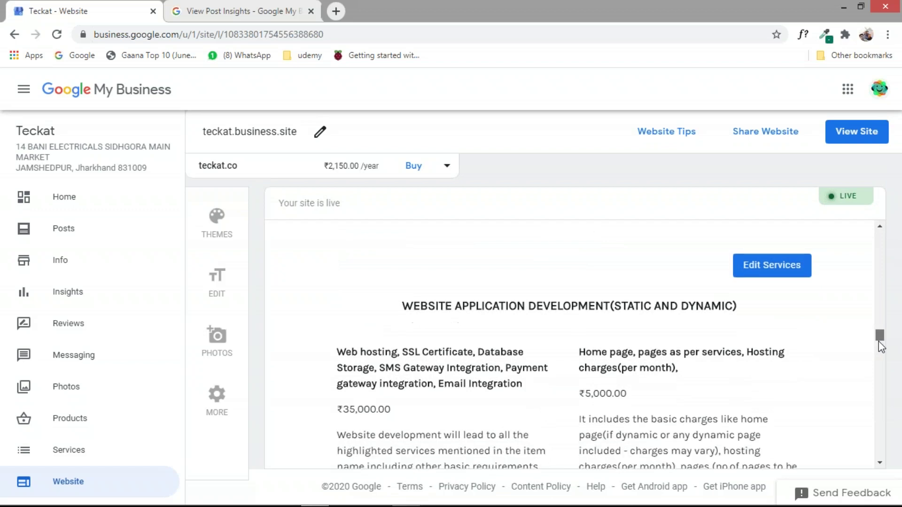
scroll(881, 348, up, 3)
scroll(881, 347, down, 1)
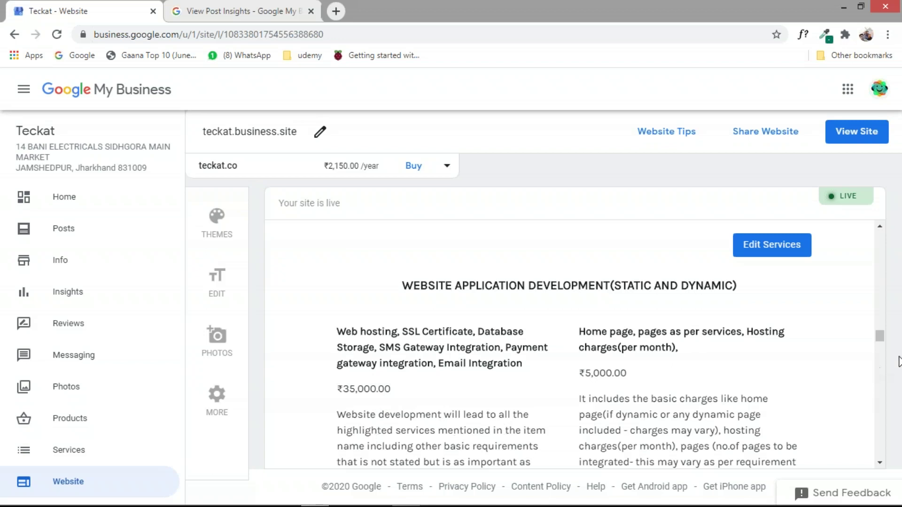
scroll(881, 337, down, 3)
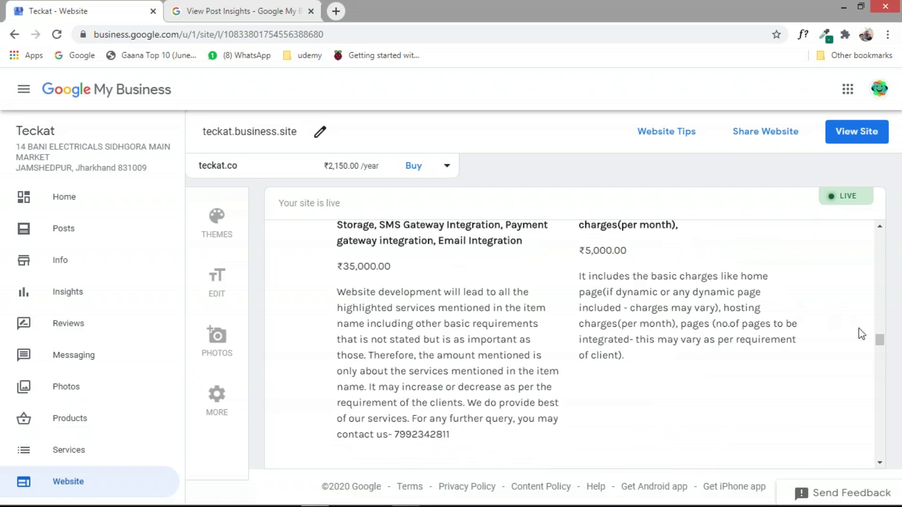
scroll(879, 343, up, 1)
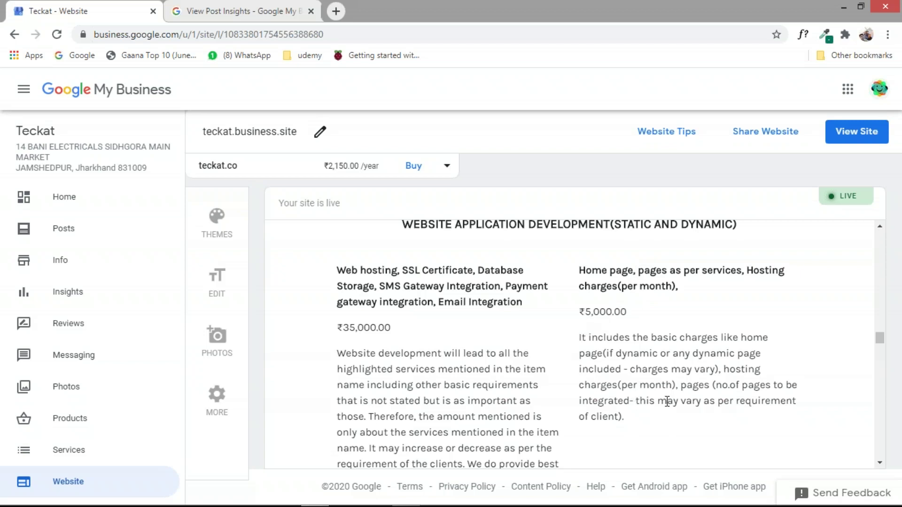
drag(880, 339, 886, 351)
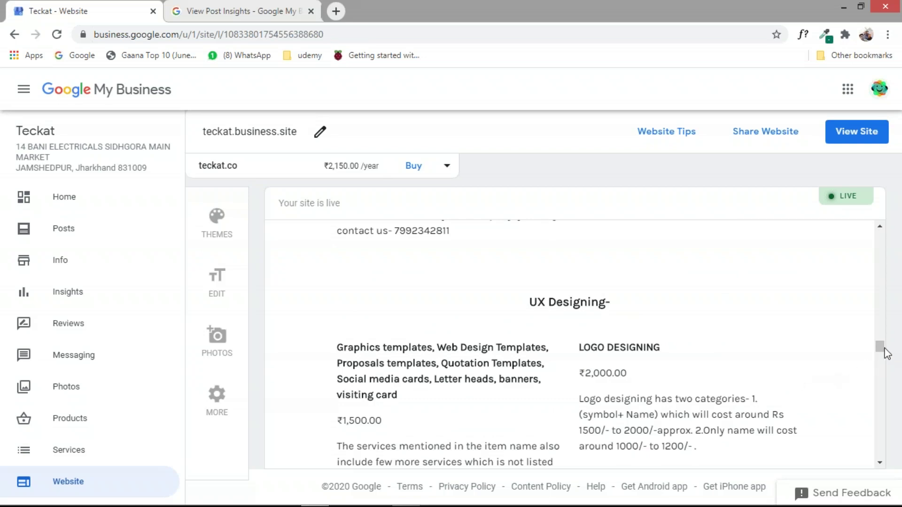
drag(883, 353, 888, 361)
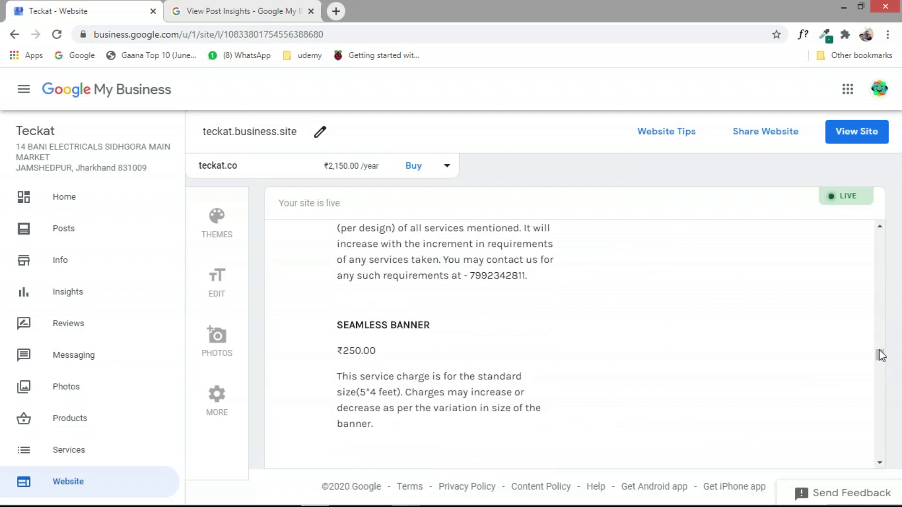
drag(880, 356, 868, 341)
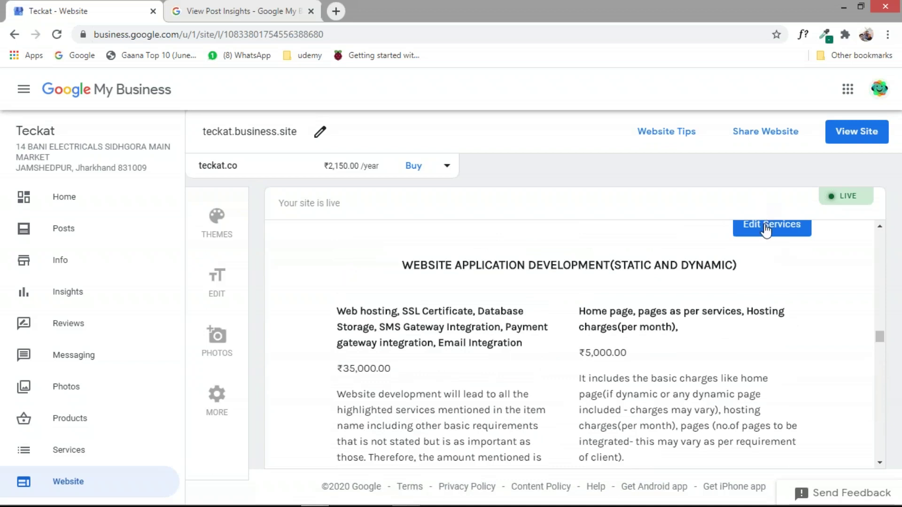
Step: Open the services for editing, view the blank item form and the home page and hosting charges item, and cancel without saving
click(766, 229)
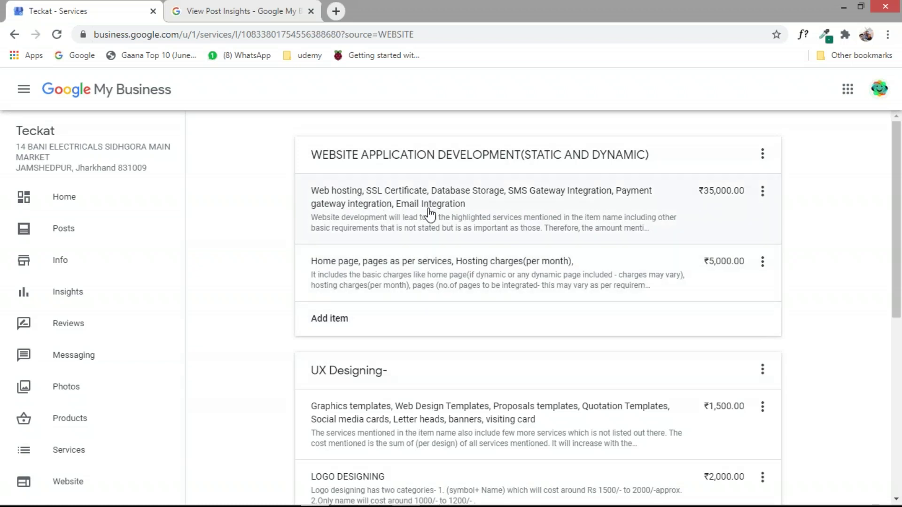
click(336, 319)
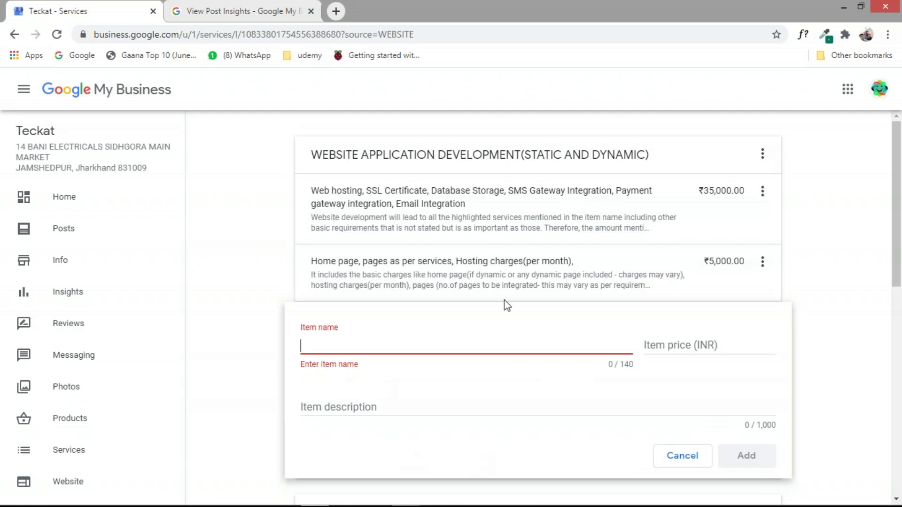
click(489, 275)
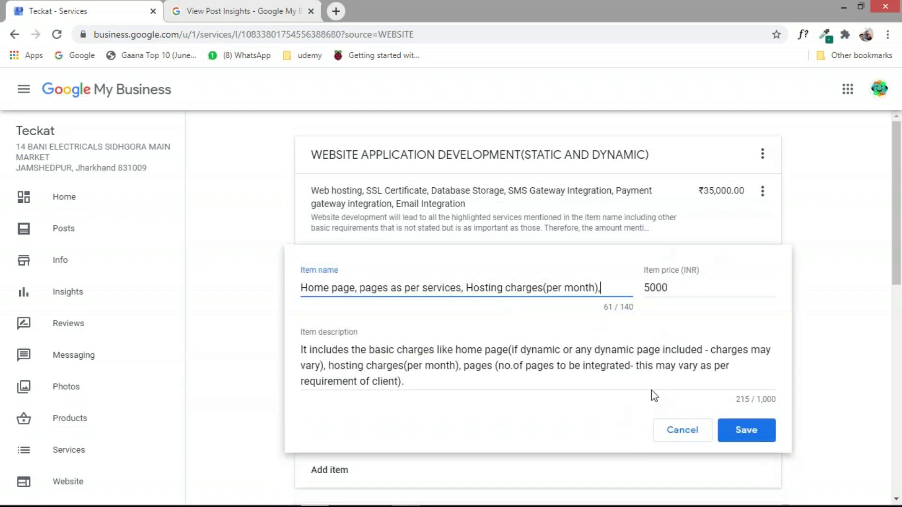
click(681, 433)
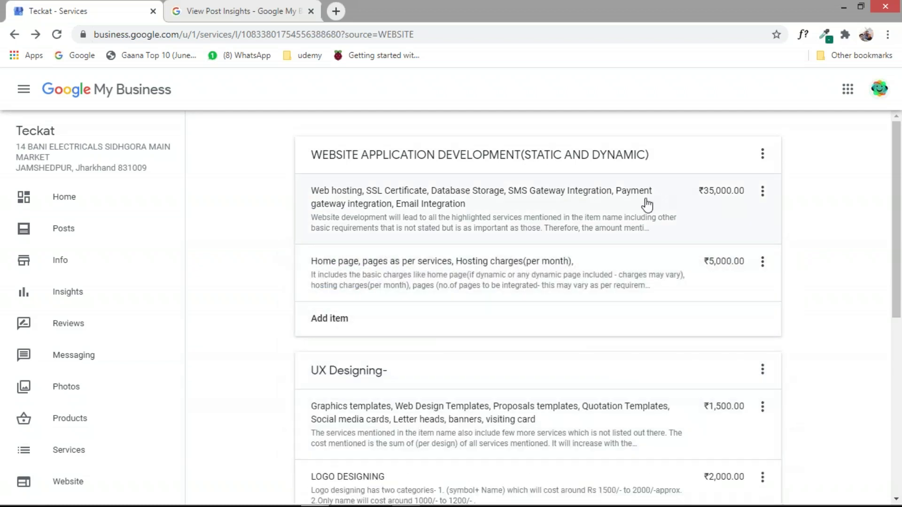
Step: View the web hosting and SSL certificate item's details, save it unchanged, and open and cancel the section's blank item form
click(606, 199)
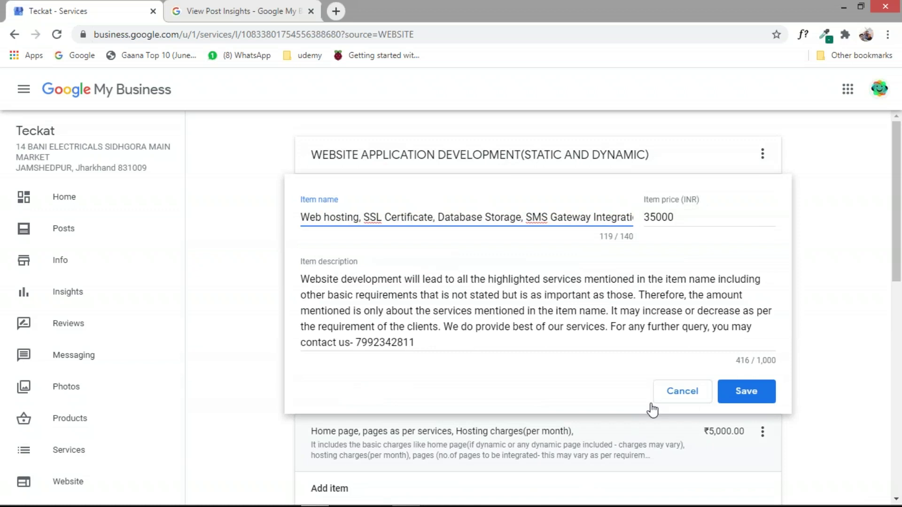
click(729, 400)
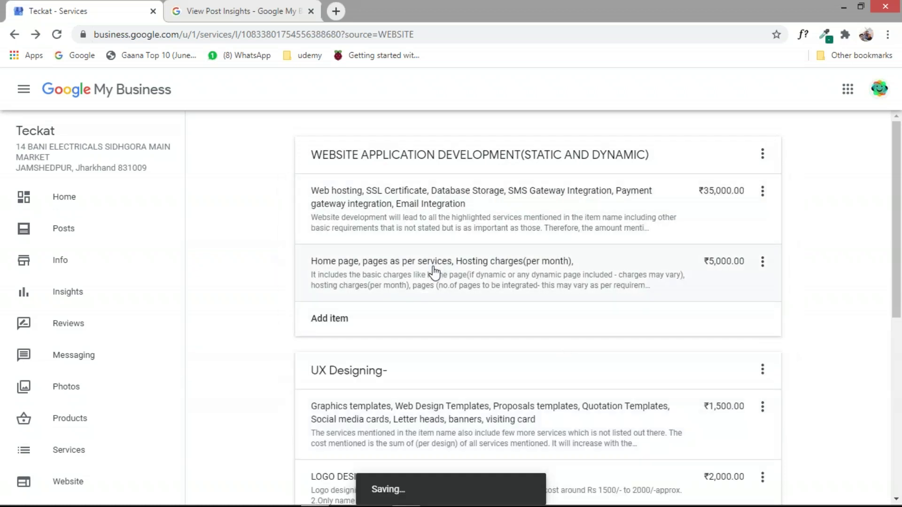
click(347, 319)
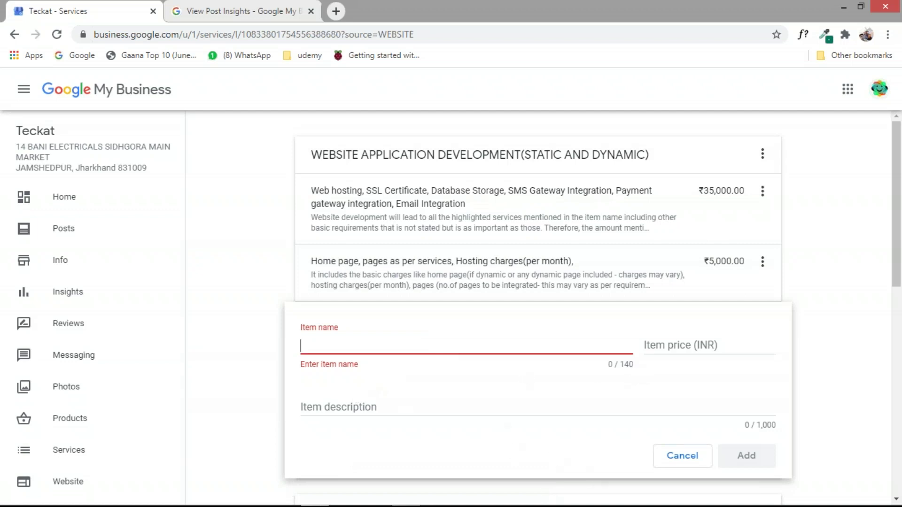
click(682, 457)
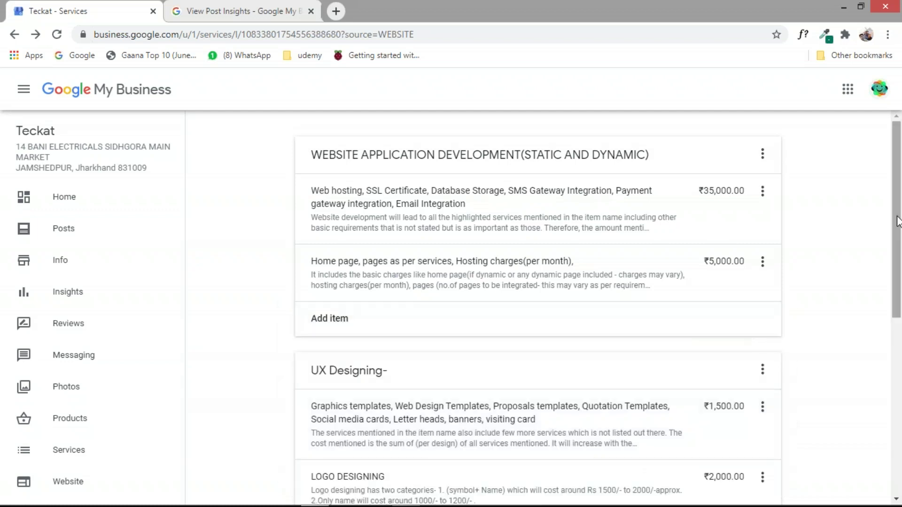
Step: Look through the UX Designing services, open the section's blank item form and cancel without adding anything
drag(899, 221, 900, 315)
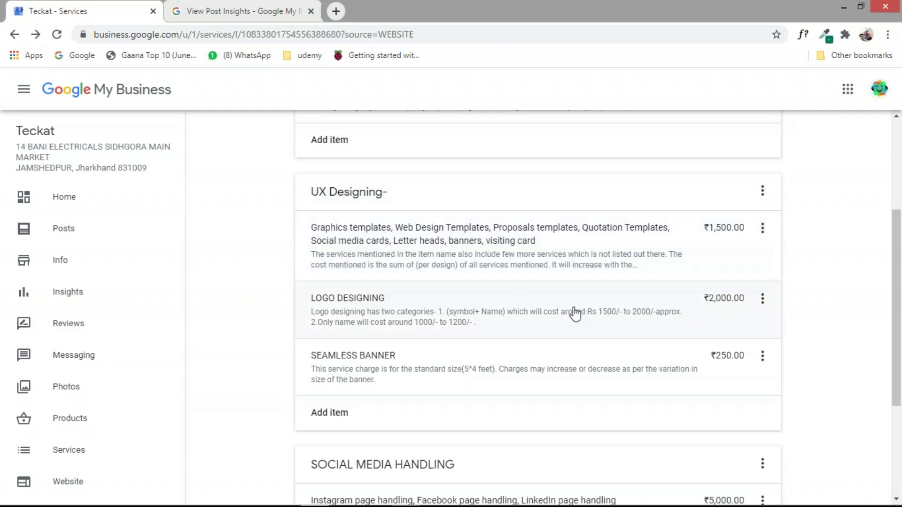
click(330, 413)
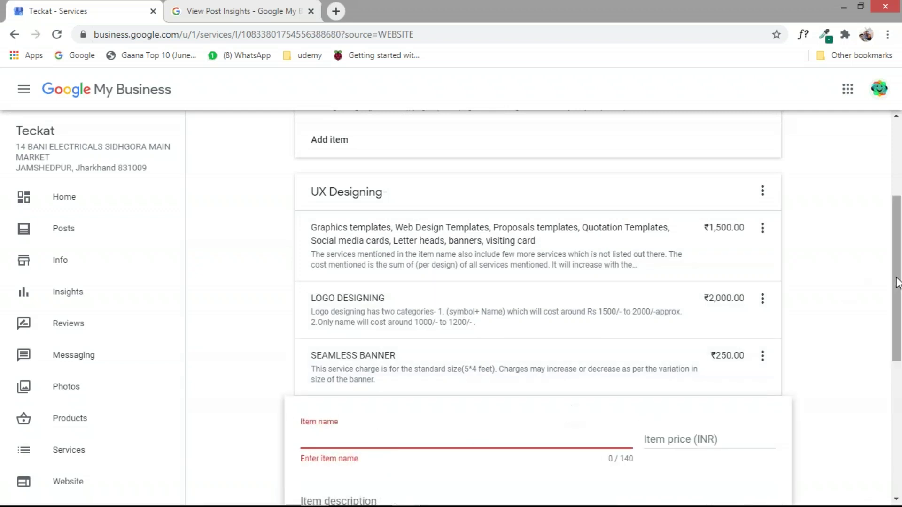
scroll(897, 288, down, 2)
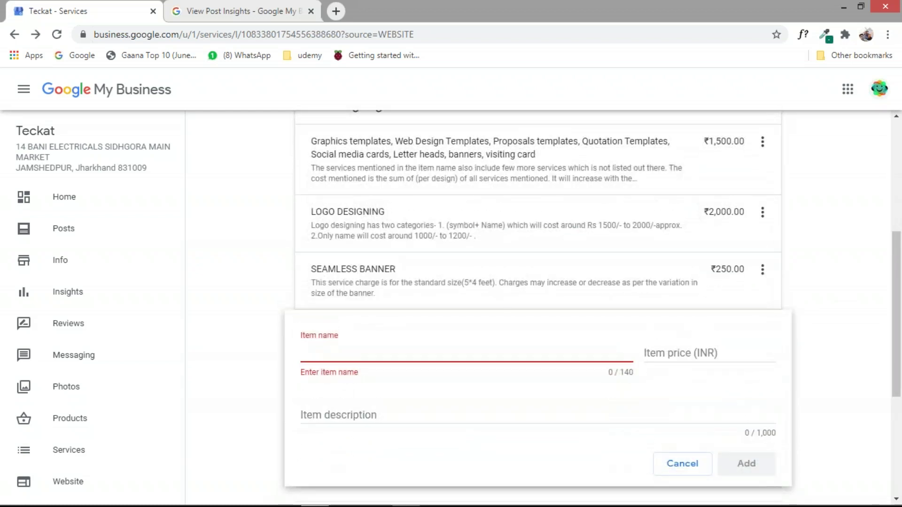
click(677, 466)
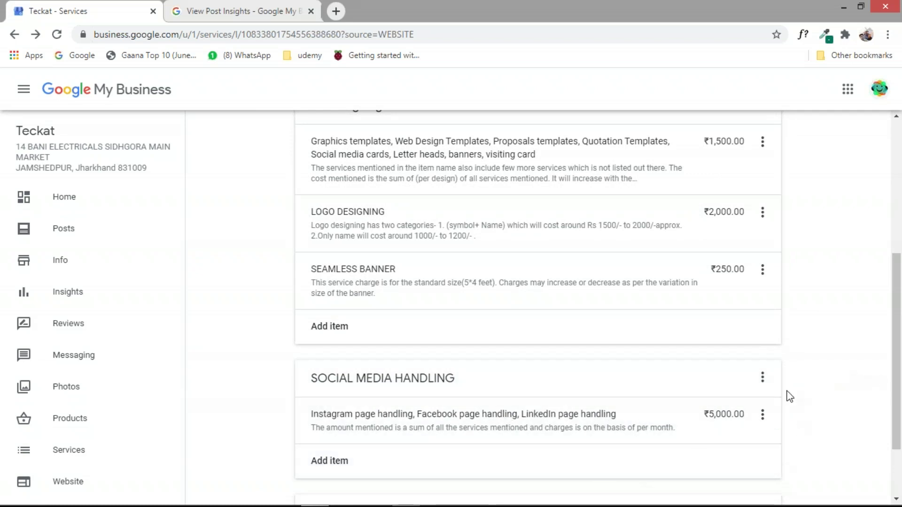
Step: View the reordering and deletion options of the SOCIAL MEDIA HANDLING section, open its name for editing and save it unchanged
click(763, 377)
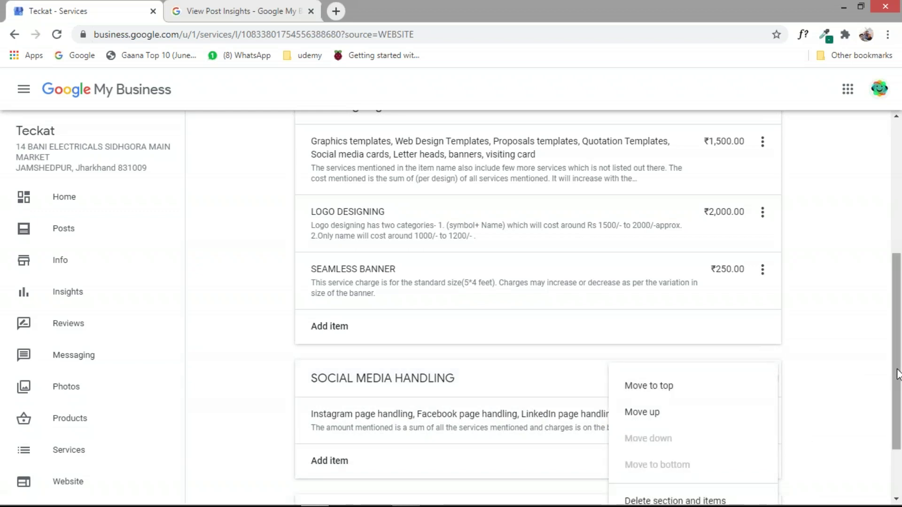
scroll(898, 375, down, 1)
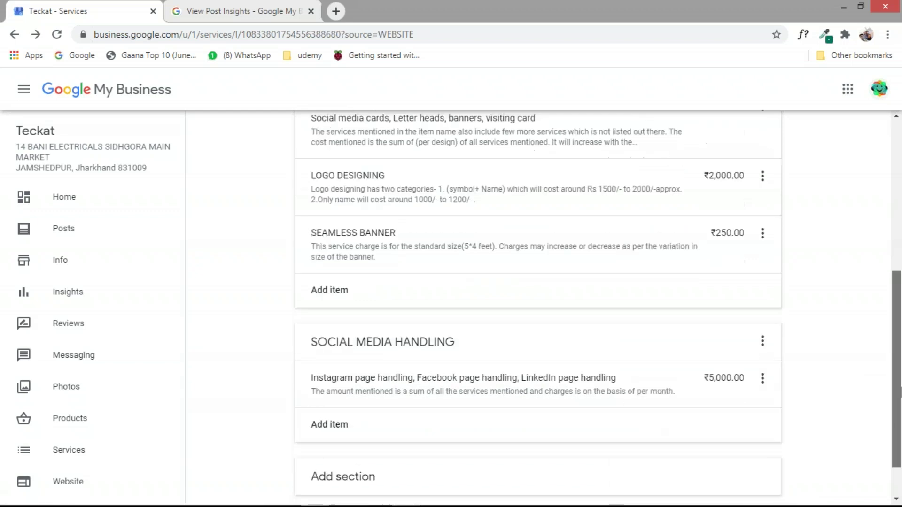
click(401, 338)
click(334, 358)
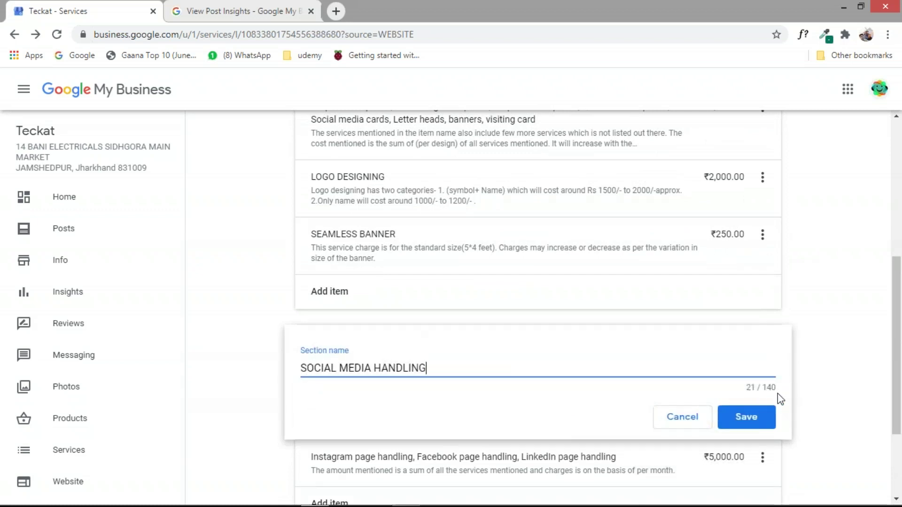
click(740, 417)
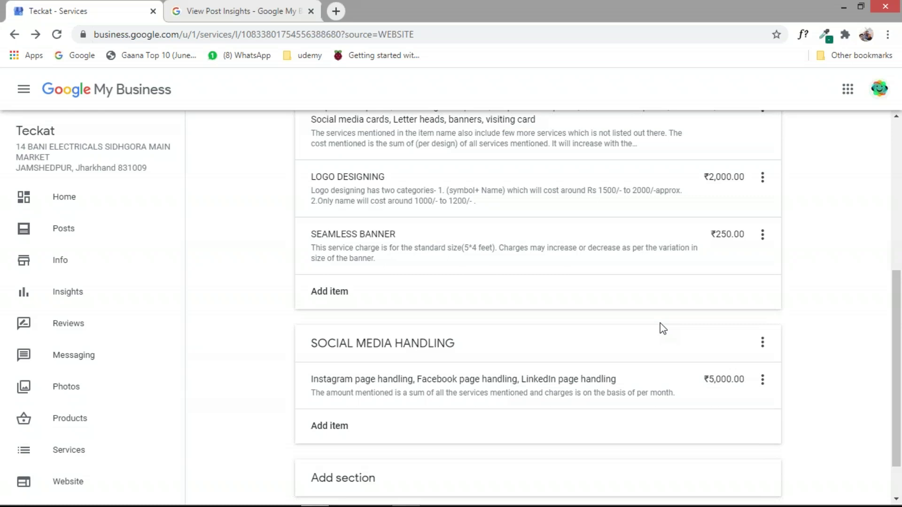
Step: Return to the listing's website editor, try the Noble and Plum Harvest themes, and apply the Lagos theme
drag(901, 327, 882, 133)
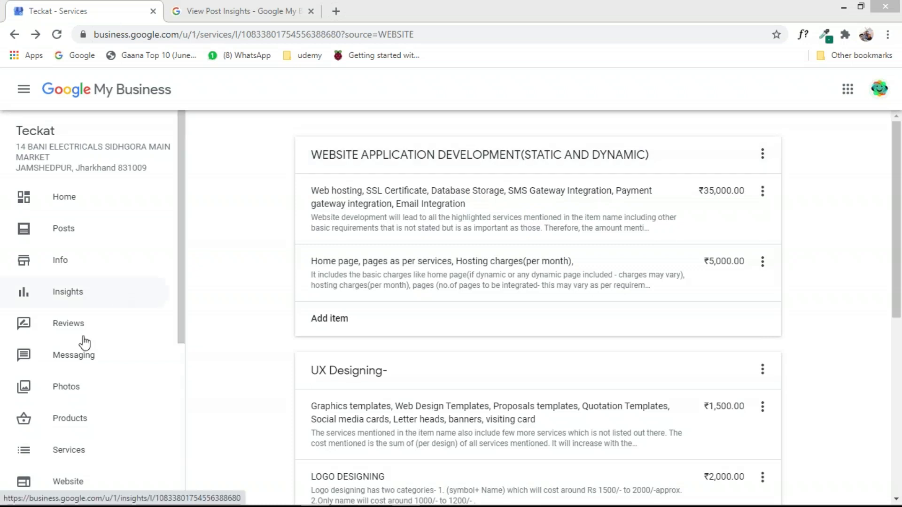
click(69, 482)
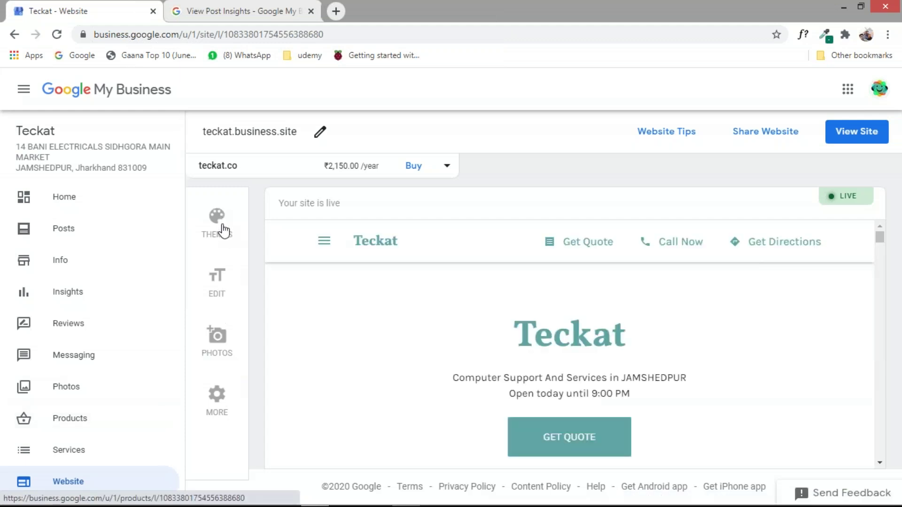
click(217, 217)
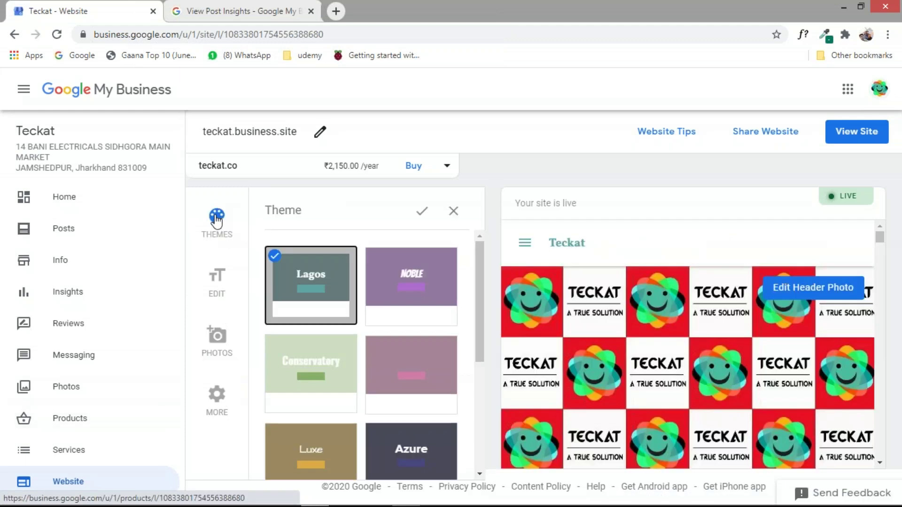
click(307, 284)
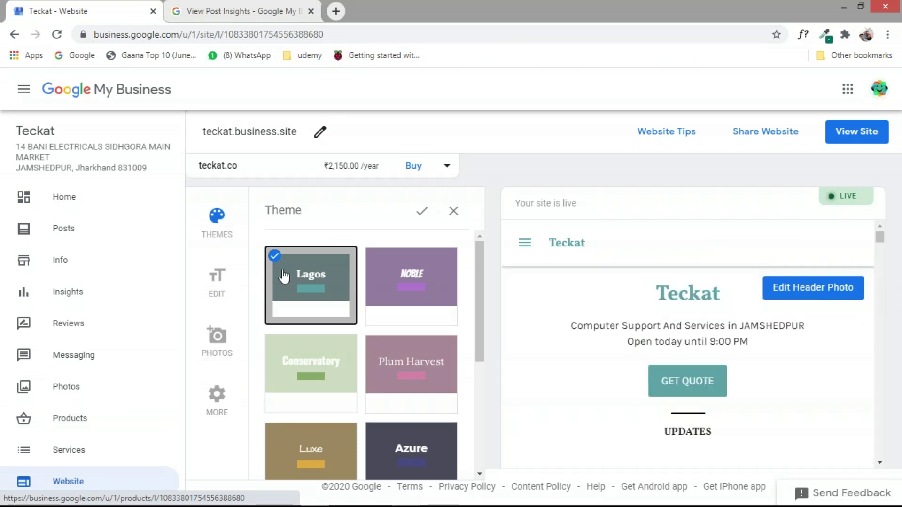
click(421, 281)
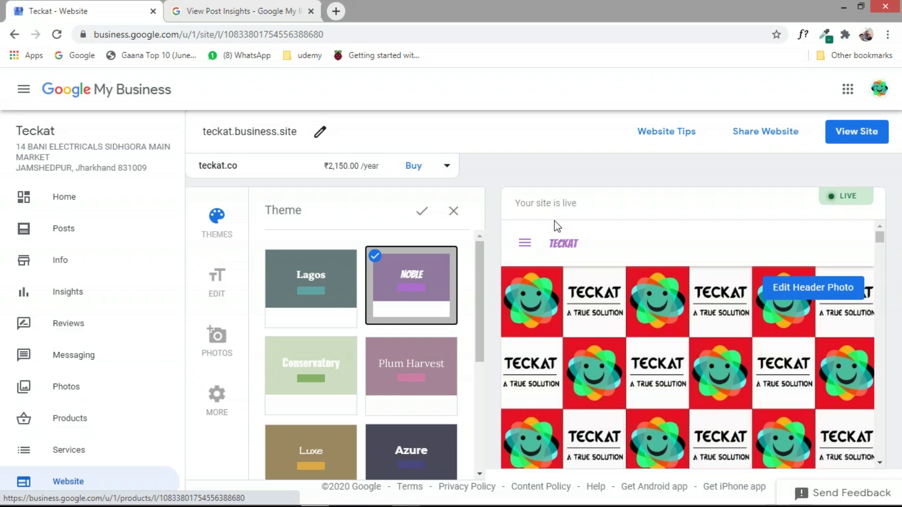
mouse_move(884, 242)
mouse_down()
mouse_move(884, 258)
mouse_move(880, 234)
mouse_up()
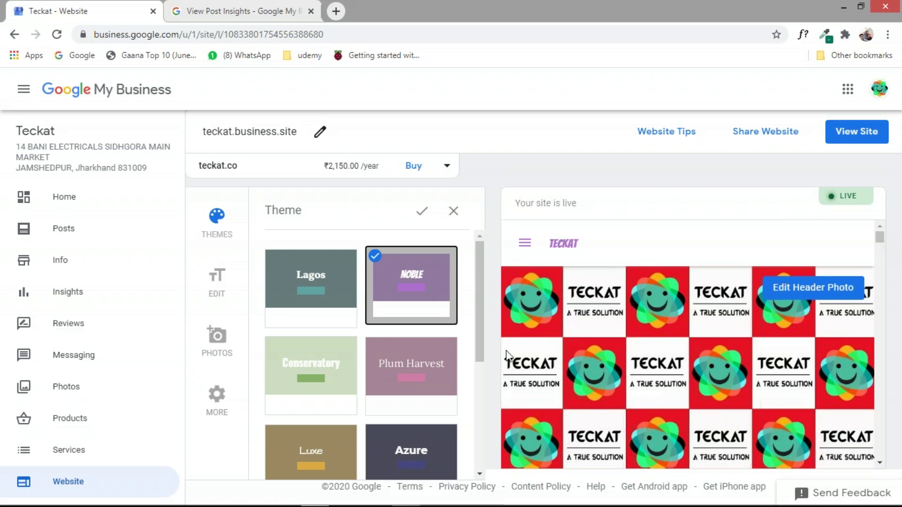
click(386, 374)
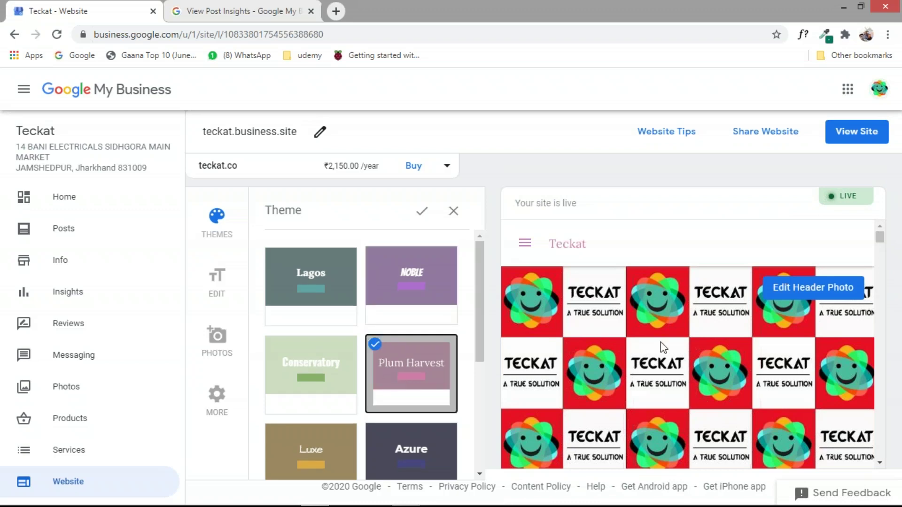
drag(881, 242, 886, 256)
scroll(880, 251, up, 10)
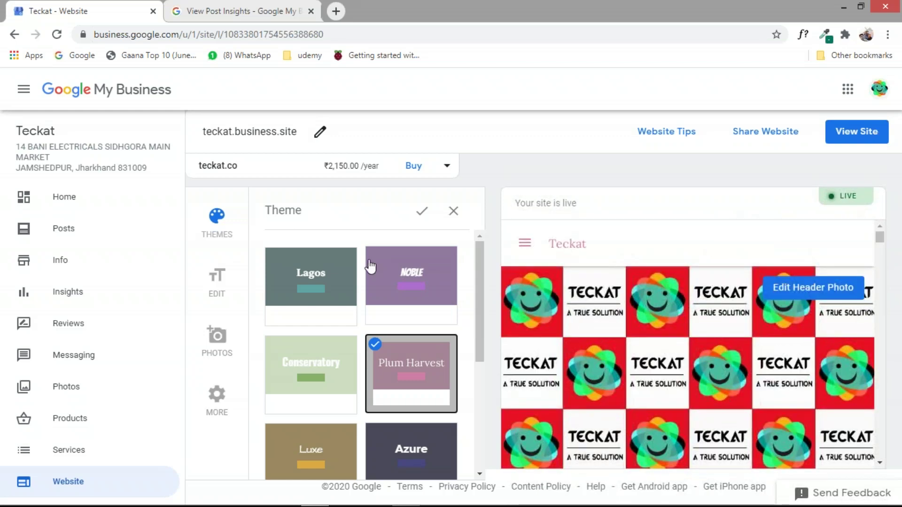
click(317, 272)
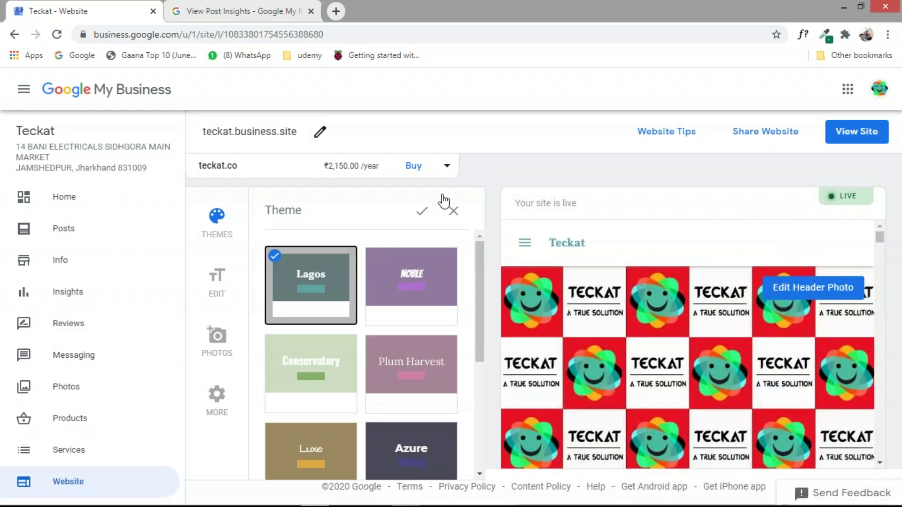
click(422, 214)
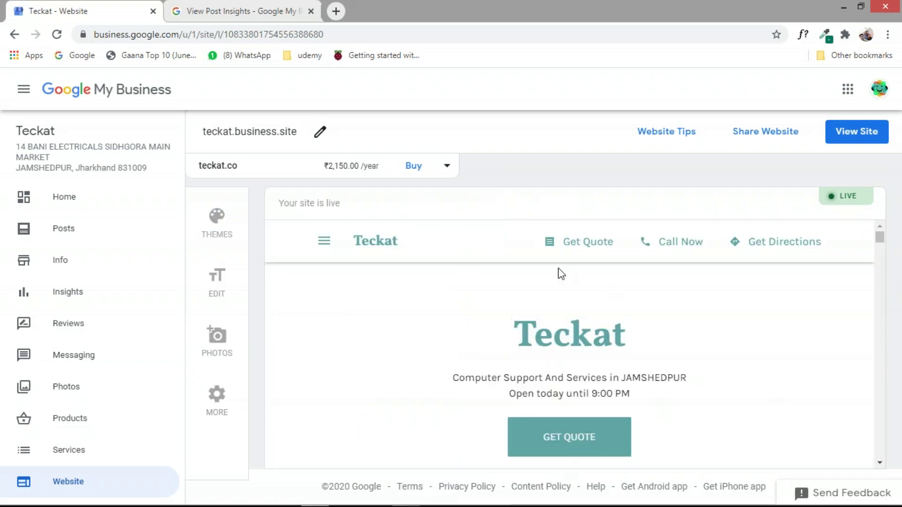
Step: Open the website content for editing, try Call Now and Get Quote as the primary button, and set it to Message Us (WhatsApp)
click(218, 285)
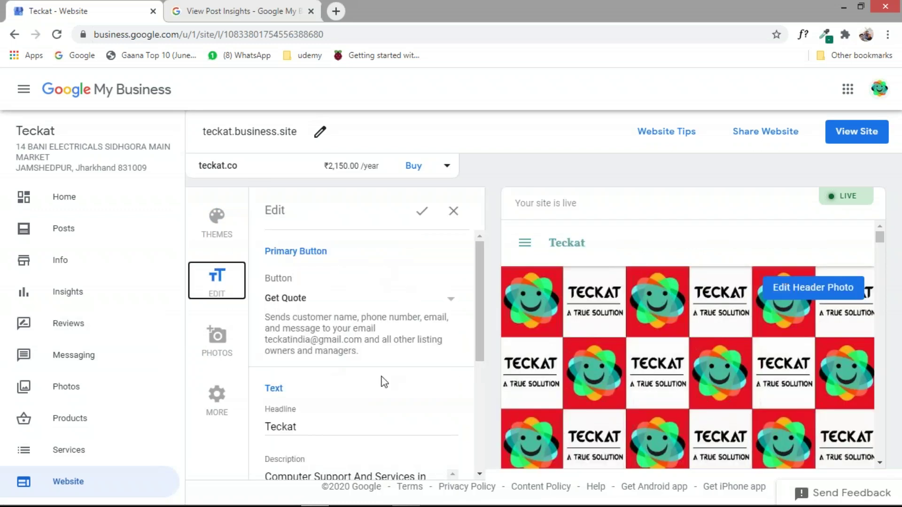
drag(480, 281, 479, 292)
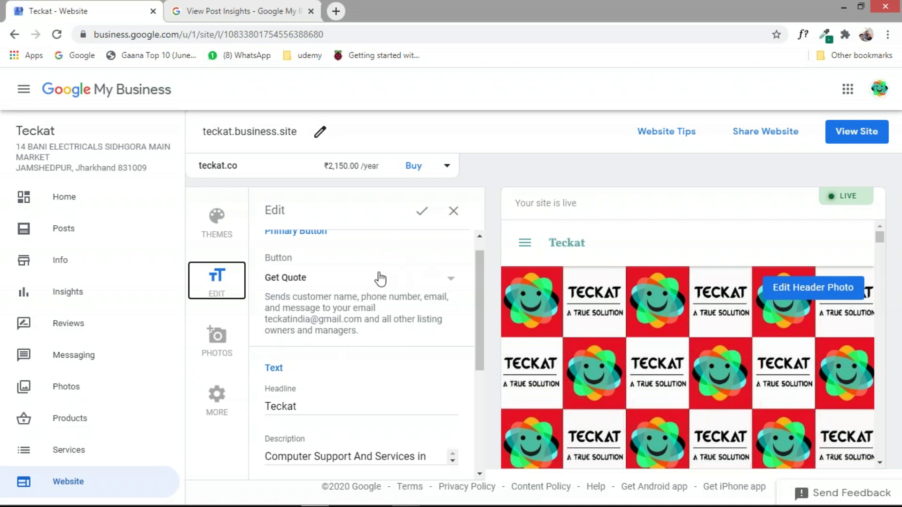
click(285, 280)
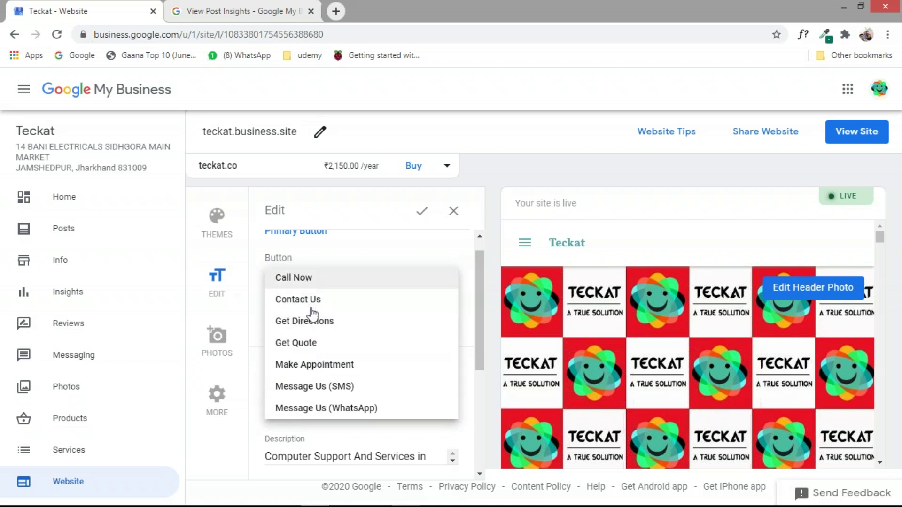
click(311, 278)
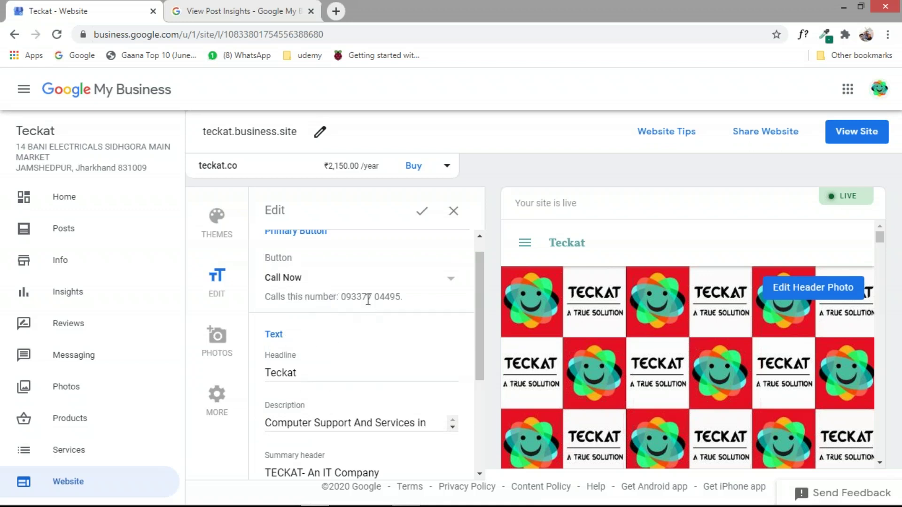
click(279, 279)
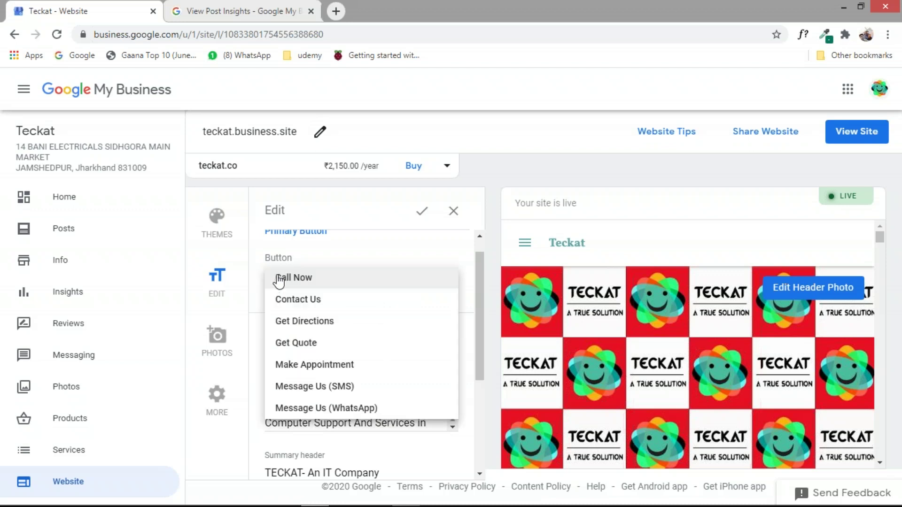
click(299, 349)
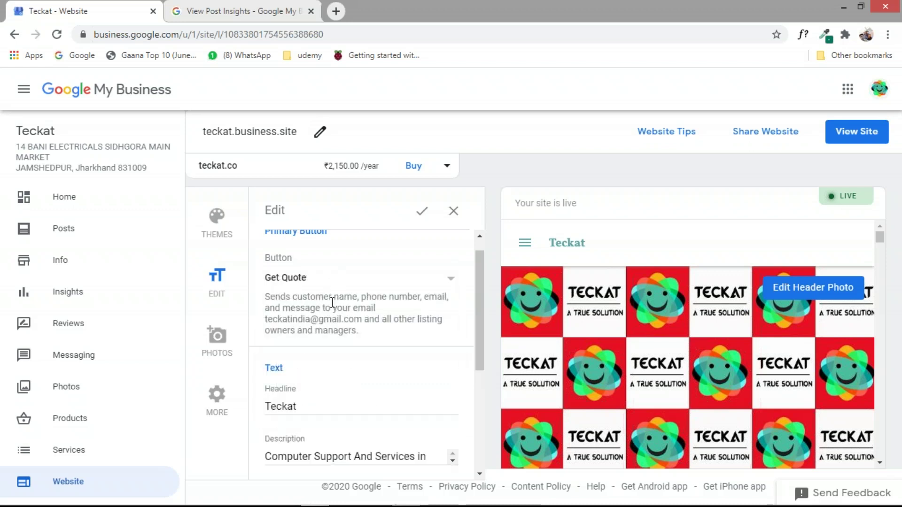
click(448, 280)
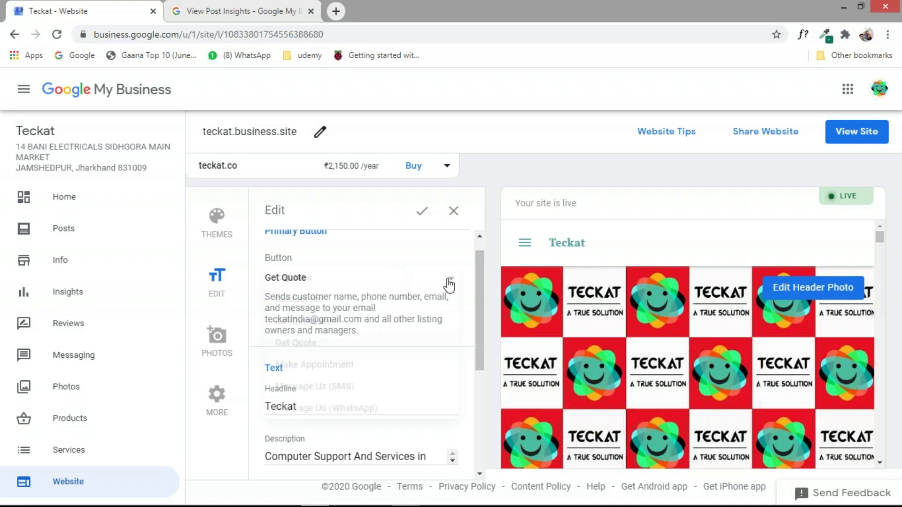
click(323, 433)
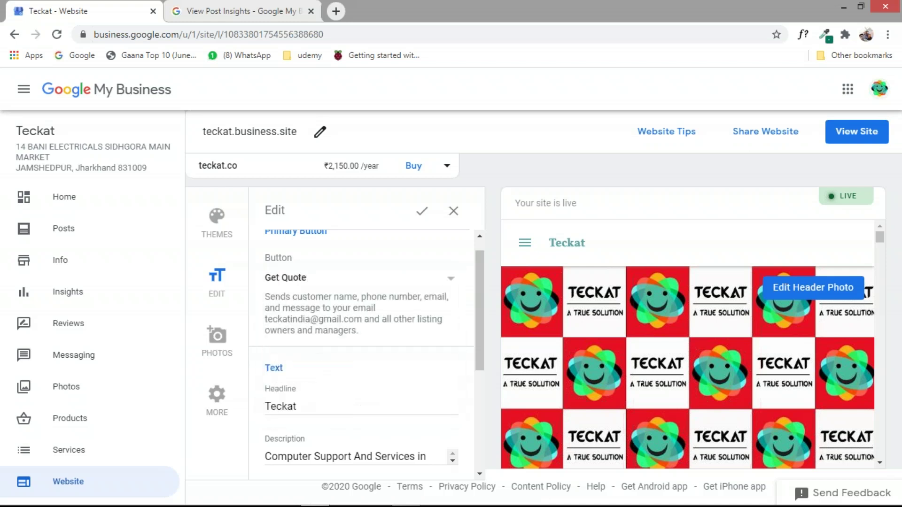
click(452, 280)
click(403, 407)
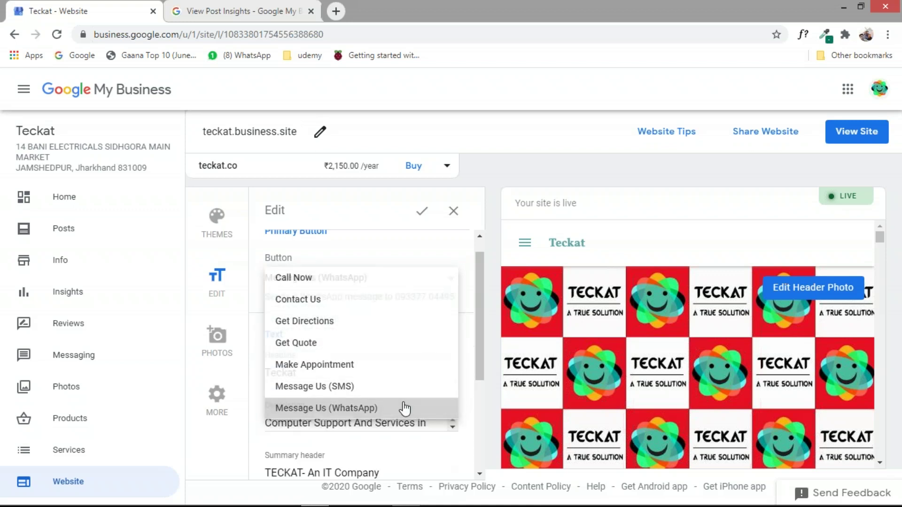
Step: Edit the website's description text so that it reads "Computer Support And Services in JAMSHEDPUR"
scroll(478, 337, down, 1)
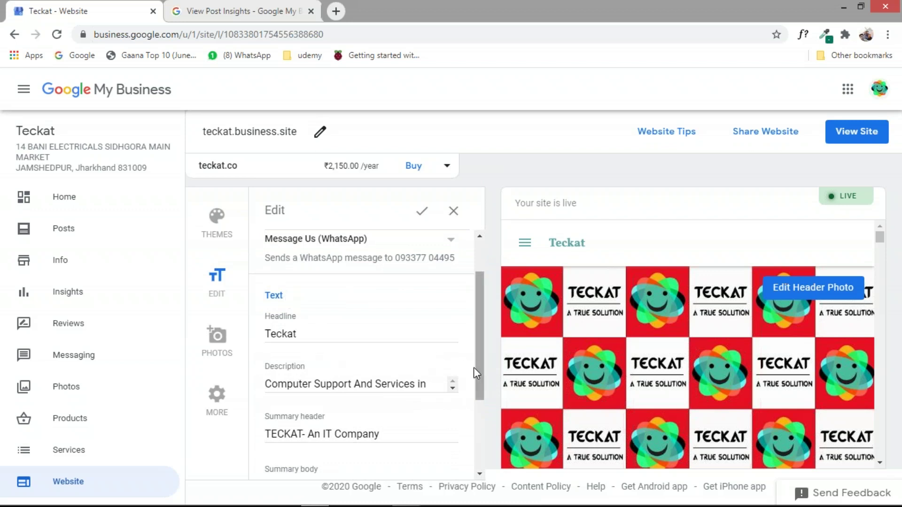
scroll(473, 368, down, 1)
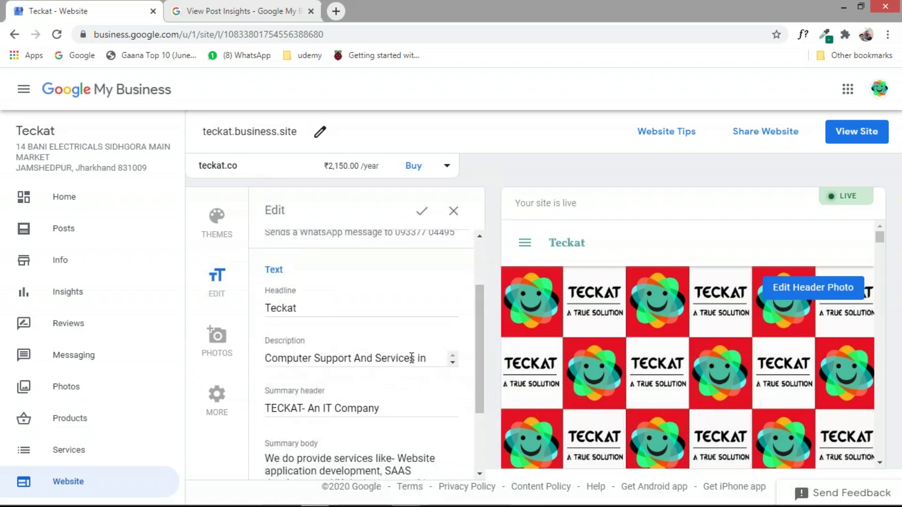
click(396, 358)
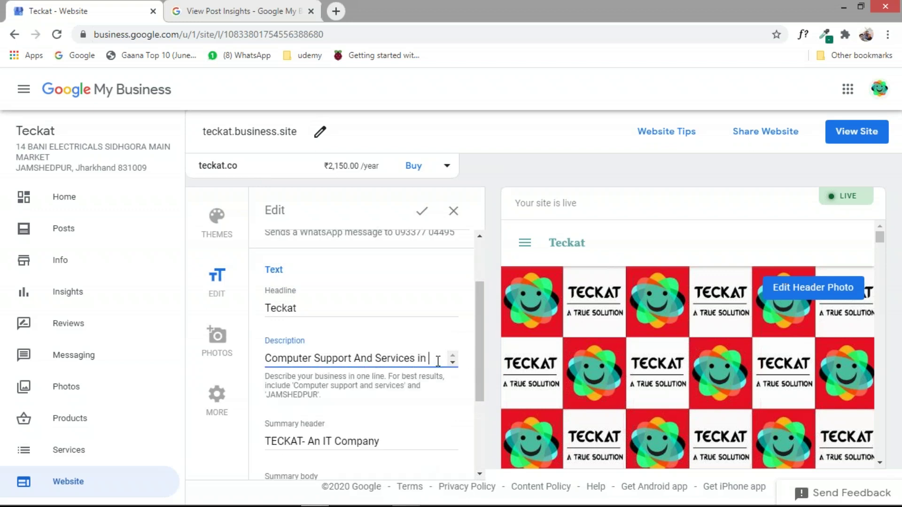
key(BackSpace)
key(BackSpace)
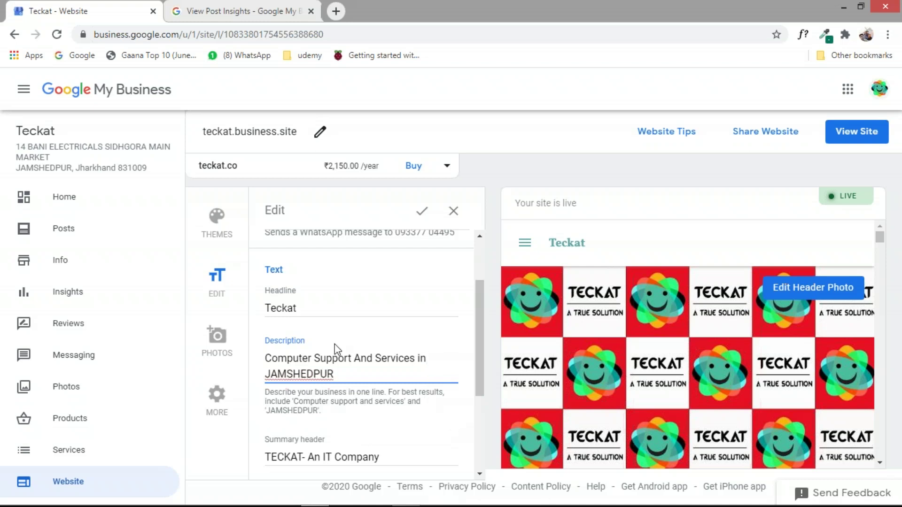
Step: Change the website's description text so that it reads "An IT company in JAMSHEDPUR"
click(414, 358)
key(BackSpace)
key(BackSpace)
key(BackSpace)
key(BackSpace)
key(BackSpace)
key(BackSpace)
key(BackSpace)
key(BackSpace)
key(BackSpace)
key(BackSpace)
key(BackSpace)
key(BackSpace)
key(BackSpace)
key(BackSpace)
key(BackSpace)
key(BackSpace)
key(BackSpace)
key(BackSpace)
key(BackSpace)
key(BackSpace)
key(BackSpace)
key(BackSpace)
key(BackSpace)
key(BackSpace)
key(BackSpace)
key(BackSpace)
key(BackSpace)
key(BackSpace)
key(BackSpace)
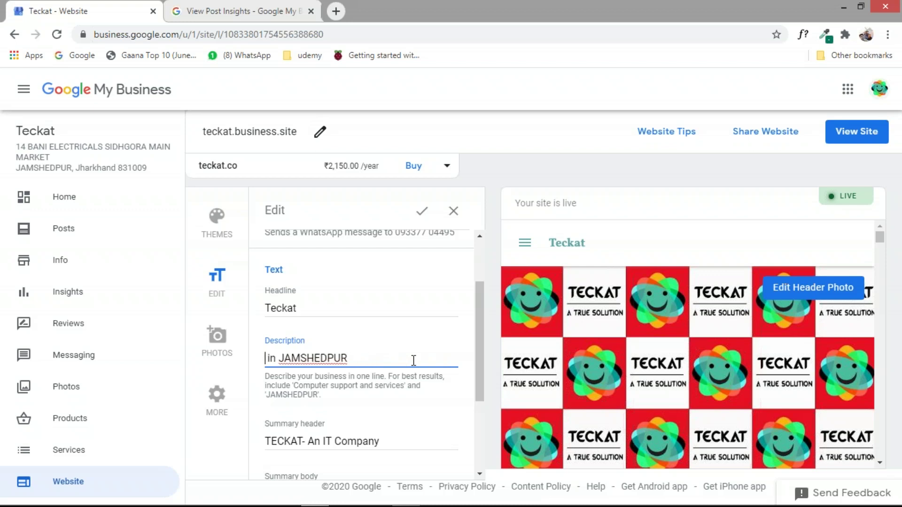
text(a)
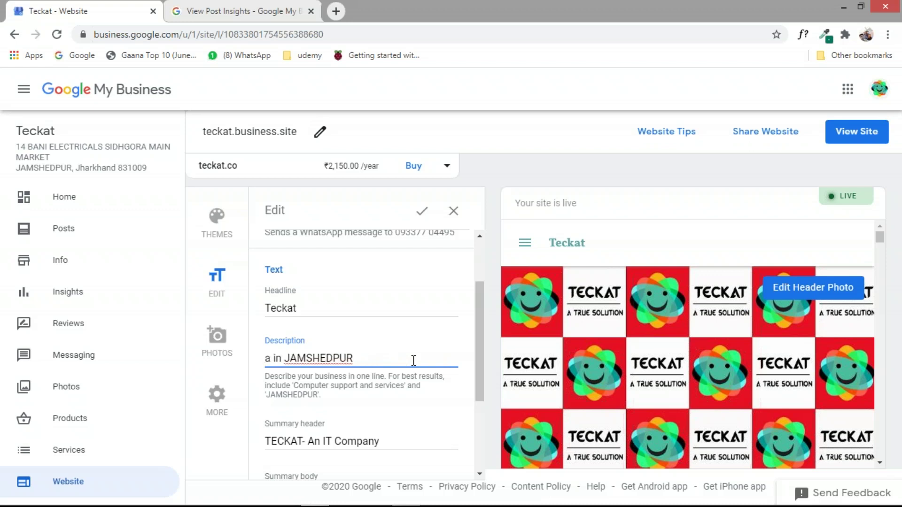
key(BackSpace)
text(An)
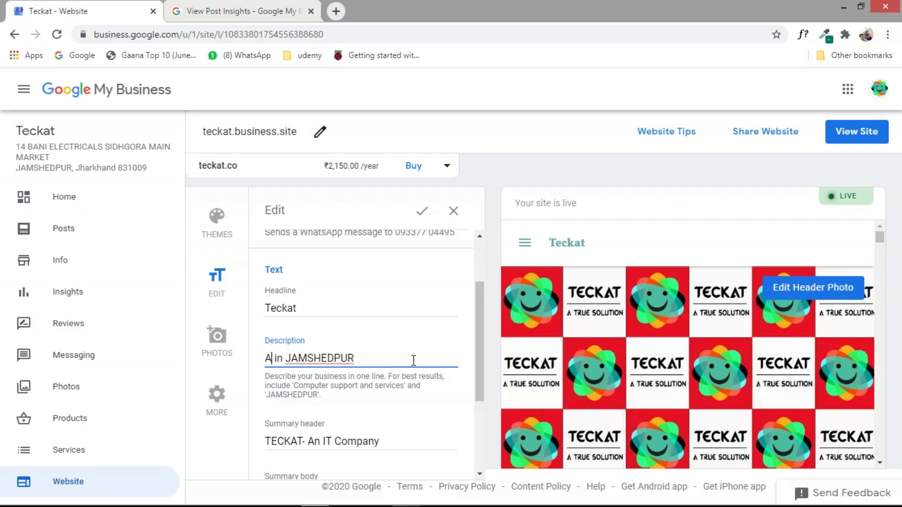
text( IT)
text( comp)
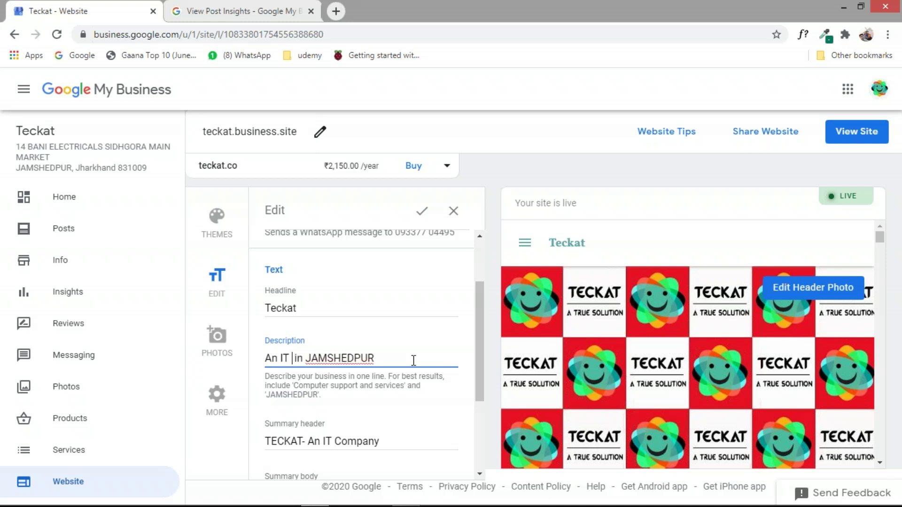
text(any)
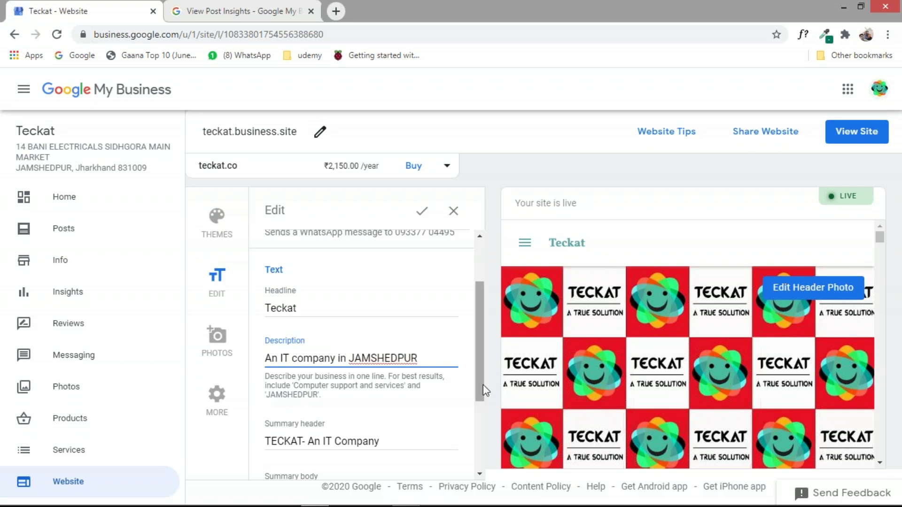
scroll(483, 397, down, 2)
scroll(481, 401, down, 2)
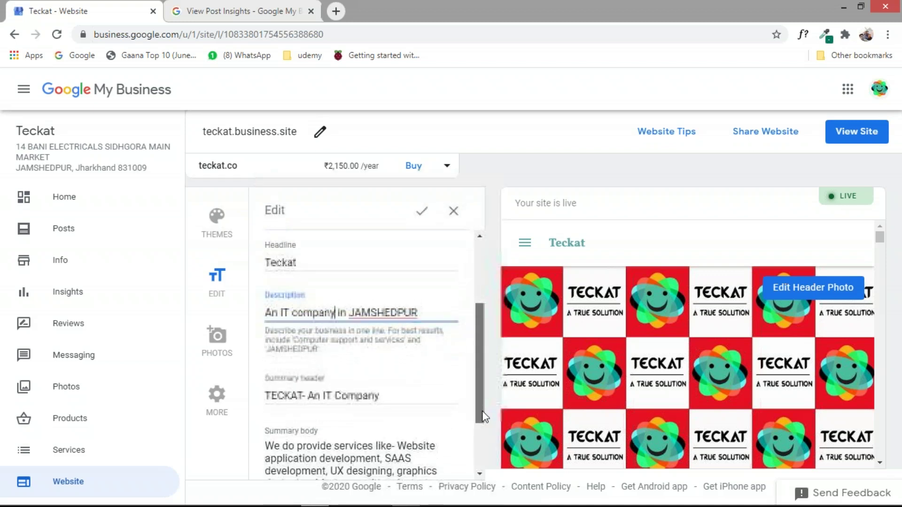
scroll(481, 406, up, 2)
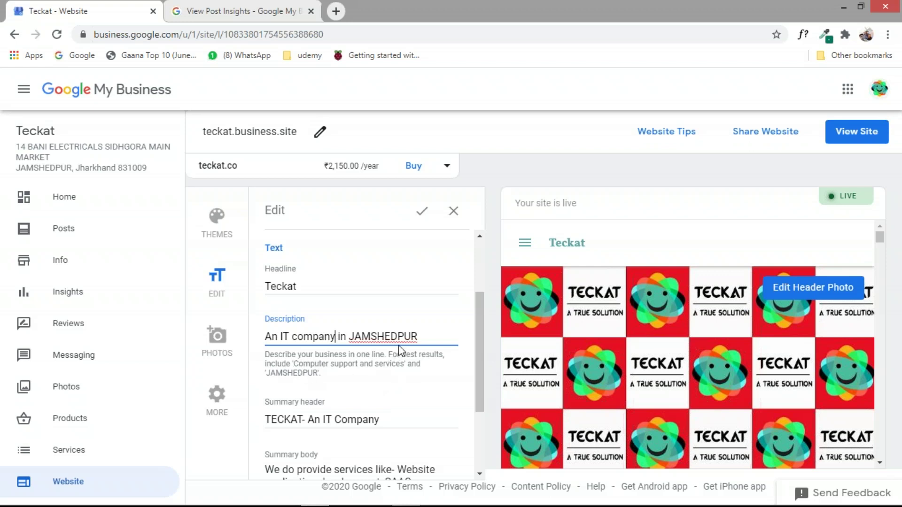
drag(477, 384, 478, 407)
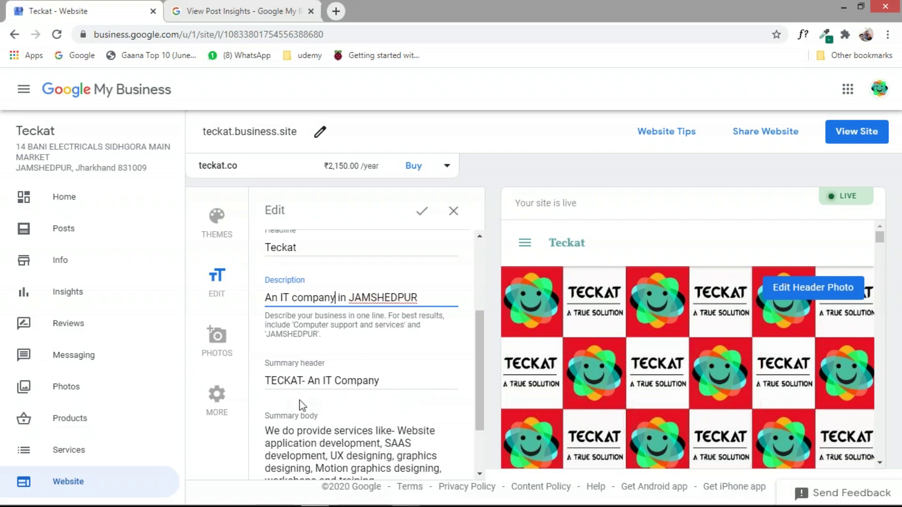
Step: Rewrite the website's description text as "Computer support and services in JAMSHEDPUR"
click(335, 297)
key(BackSpace)
key(BackSpace)
key(BackSpace)
key(BackSpace)
key(BackSpace)
key(BackSpace)
key(BackSpace)
key(BackSpace)
key(BackSpace)
key(BackSpace)
key(BackSpace)
key(BackSpace)
key(BackSpace)
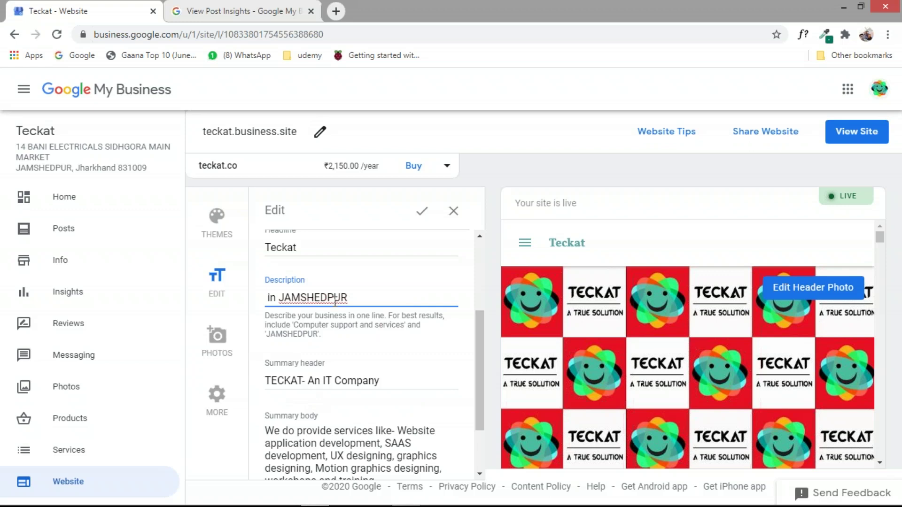
text(C )
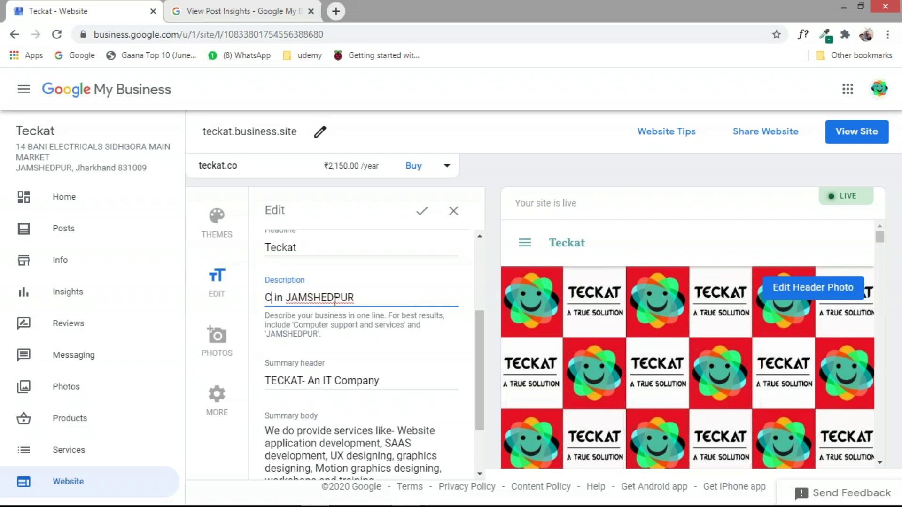
text(omputer)
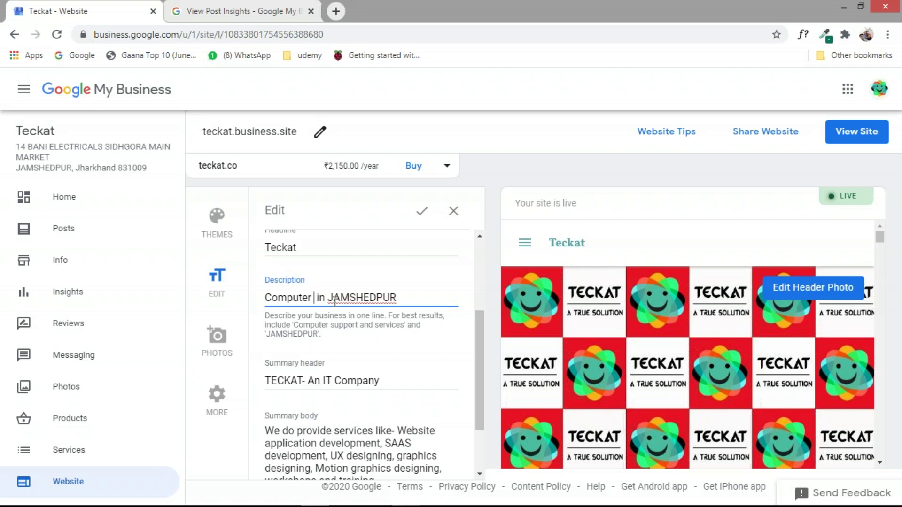
text( support )
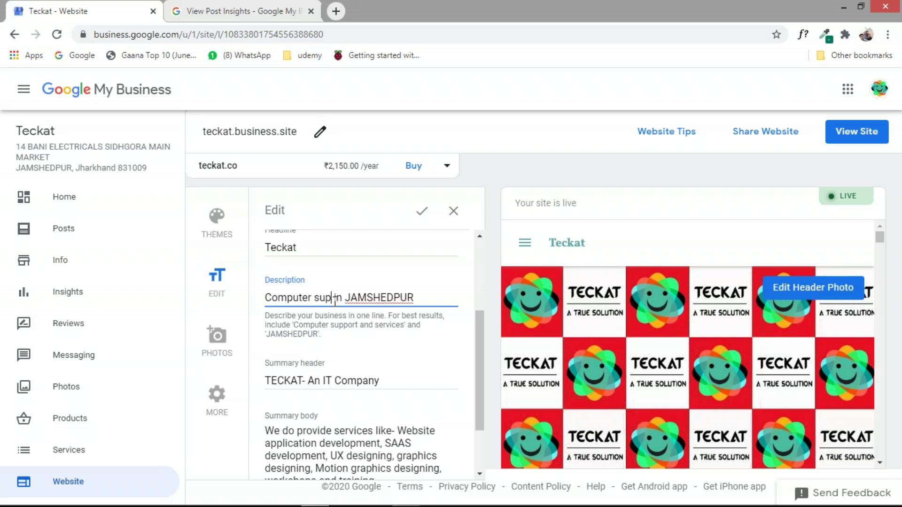
text(and )
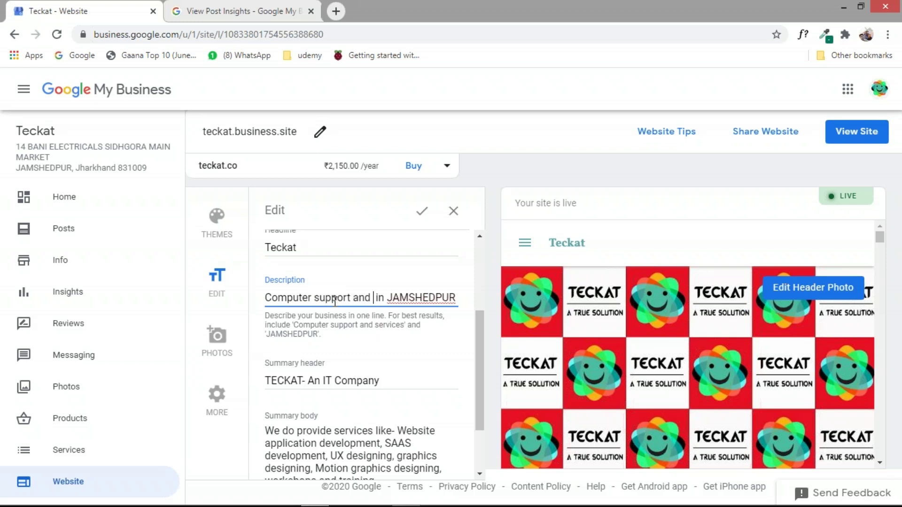
text(servi)
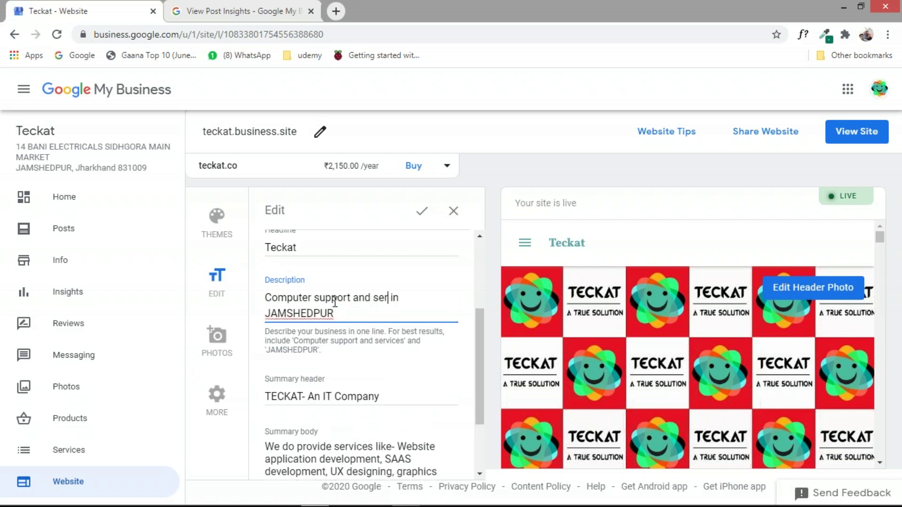
text(ces)
Step: Save the website text edits and look through the site preview
scroll(483, 318, down, 1)
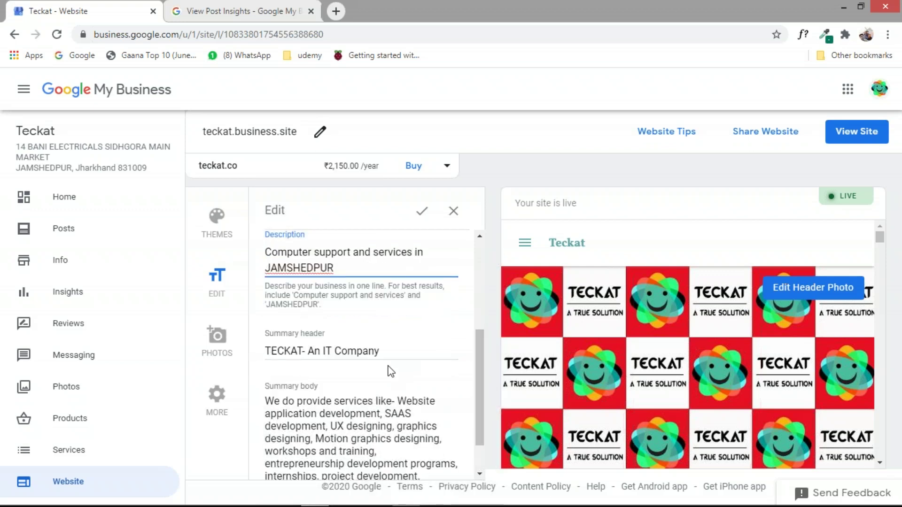
drag(478, 385, 479, 406)
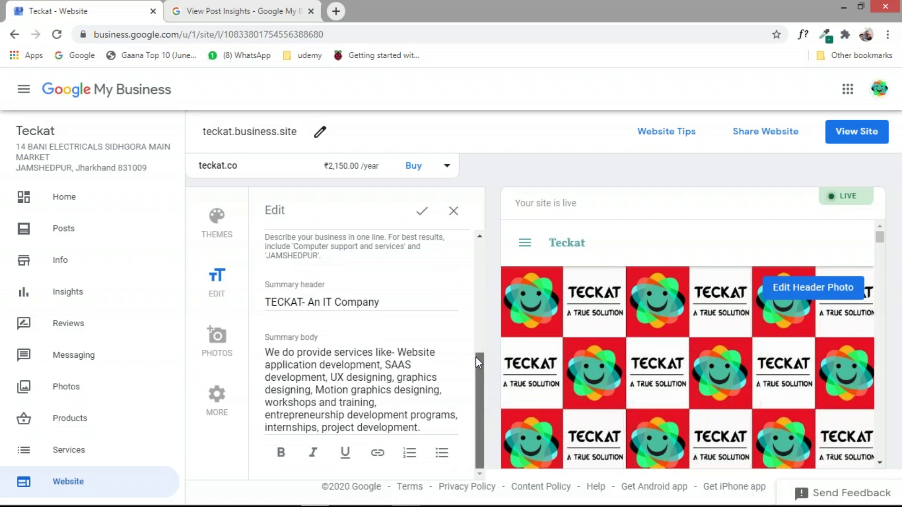
drag(478, 362, 478, 360)
click(423, 213)
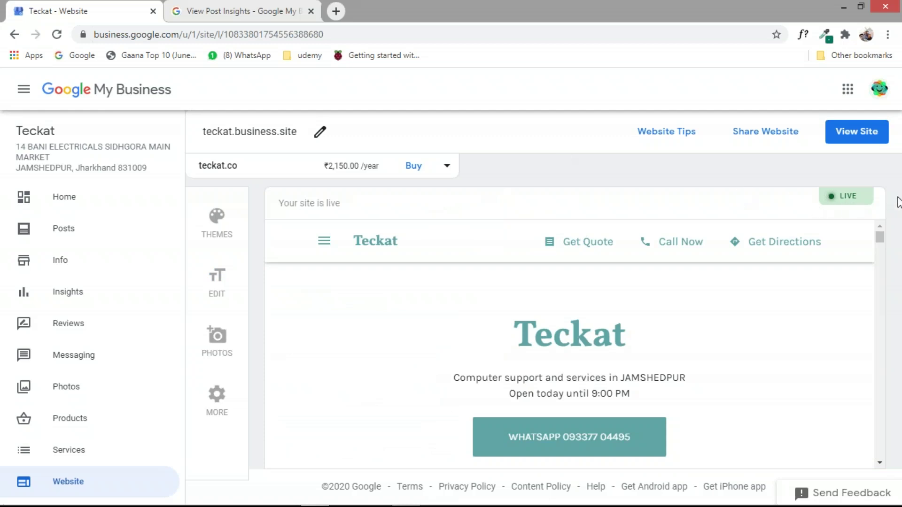
drag(879, 238, 894, 435)
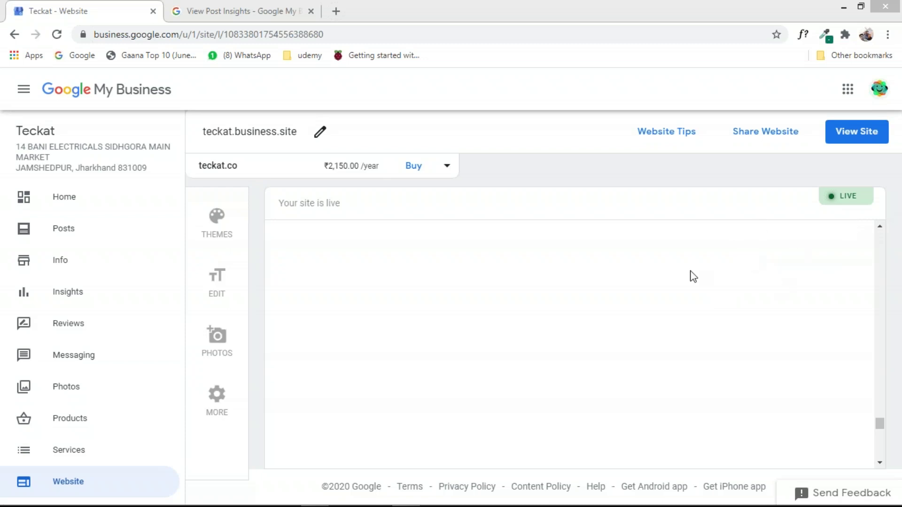
click(590, 348)
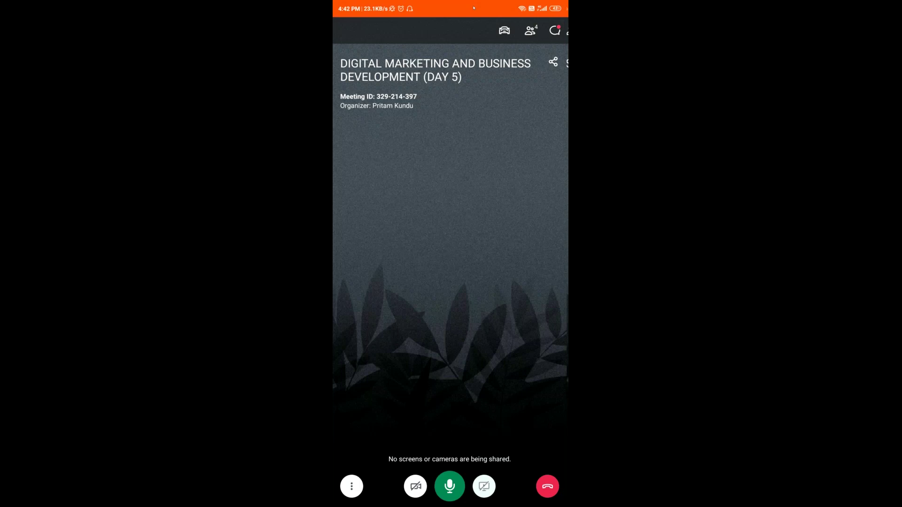
Step: Switch from the meeting to the Google My Business mobile app and look through the Teckat home screen
key(super)
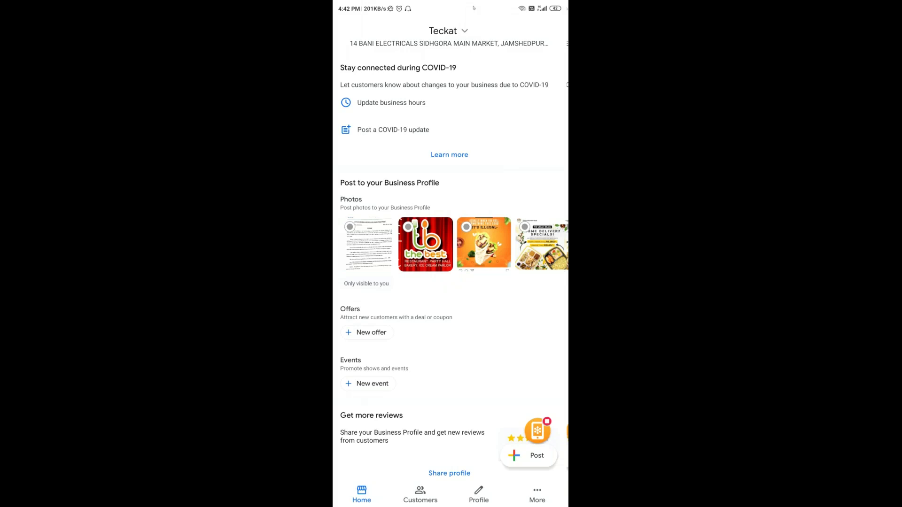
scroll(455, 268, down, 1)
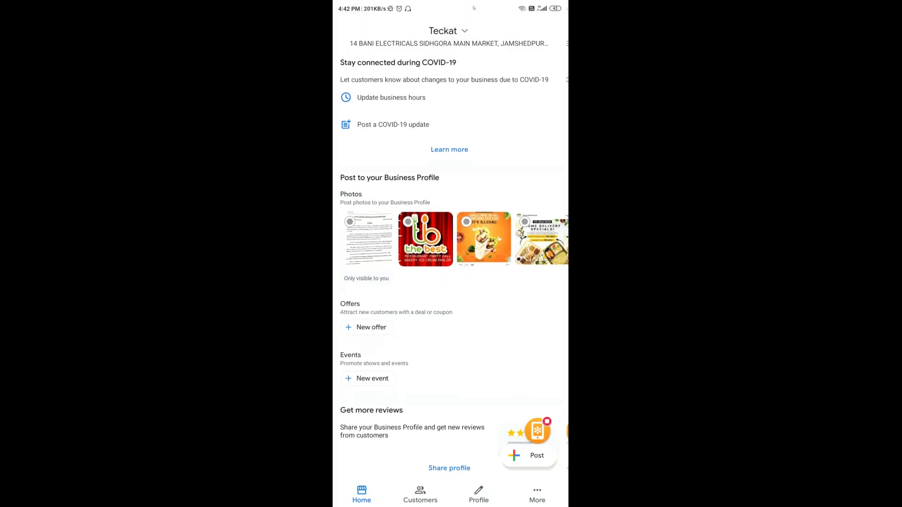
scroll(450, 268, down, 3)
scroll(450, 268, down, 2)
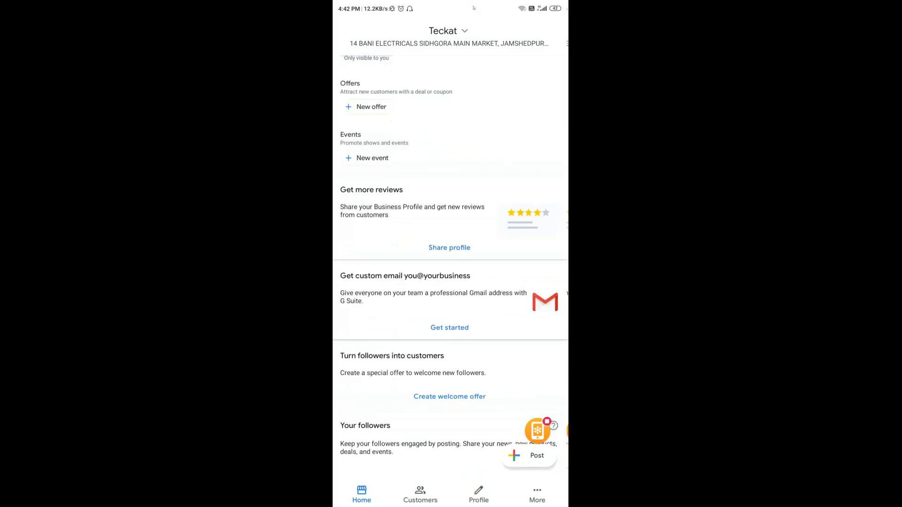
scroll(450, 268, up, 5)
scroll(450, 268, up, 2)
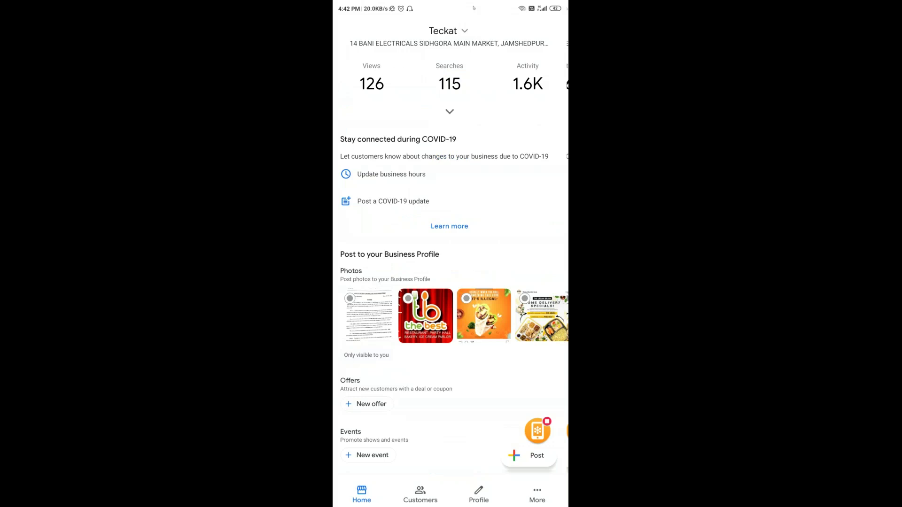
Step: Expand the listing's Views statistics, open the full report and inspect the Jun 18 peak in the customer views chart
click(371, 80)
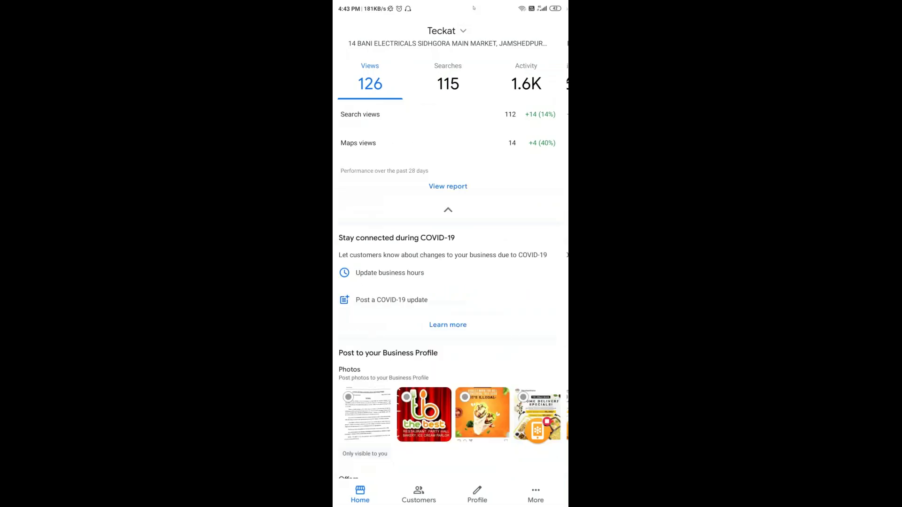
click(448, 186)
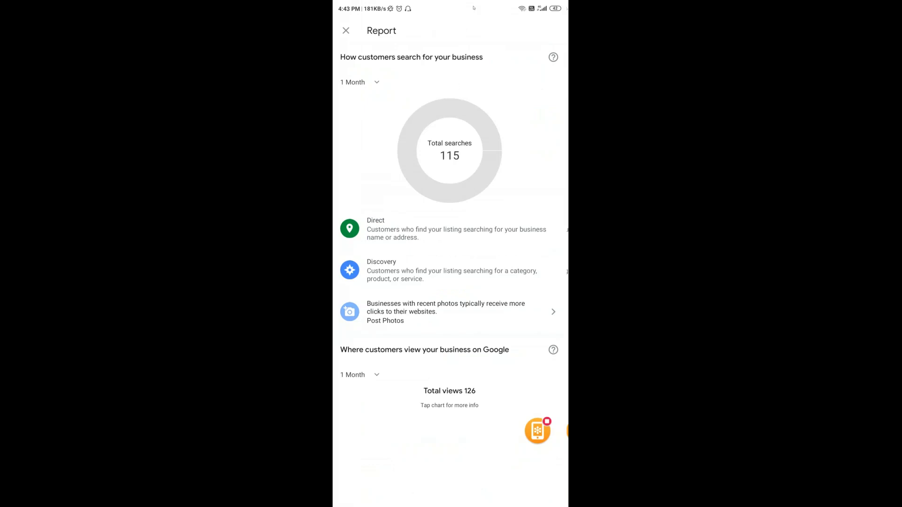
scroll(450, 263, down, 6)
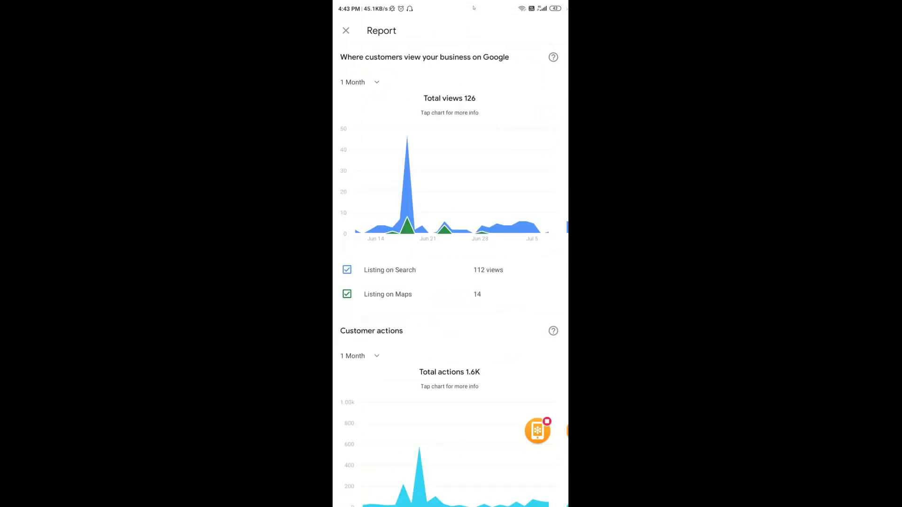
scroll(451, 263, down, 1)
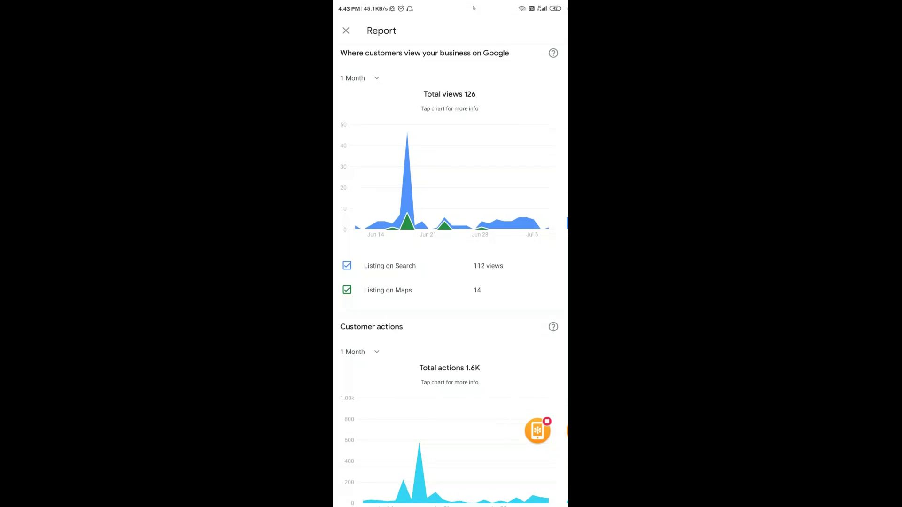
scroll(450, 263, down, 1)
click(407, 118)
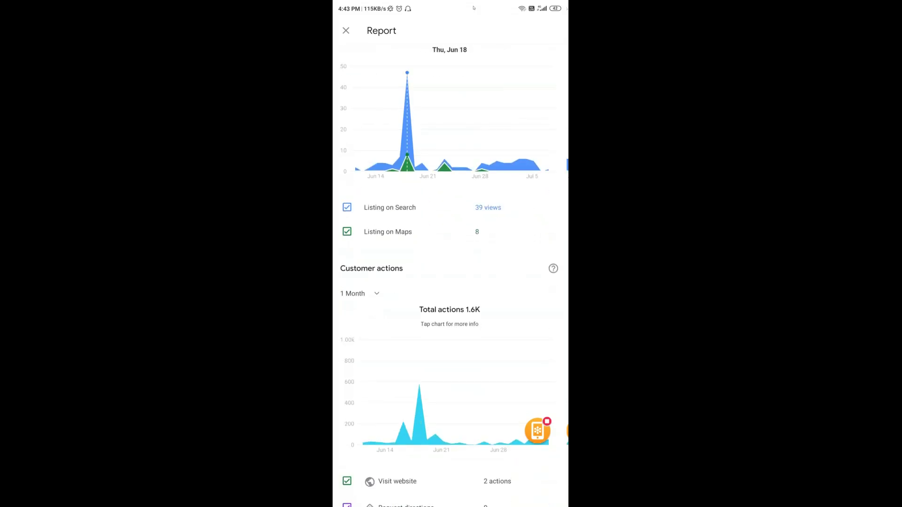
Step: Examine the report's customer actions, directions requests map and phone calls chart
scroll(450, 263, down, 1)
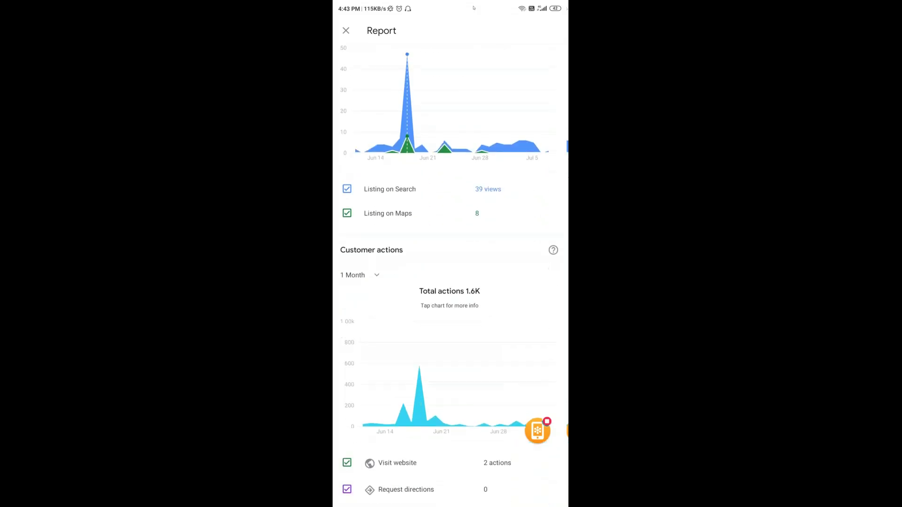
scroll(450, 264, down, 2)
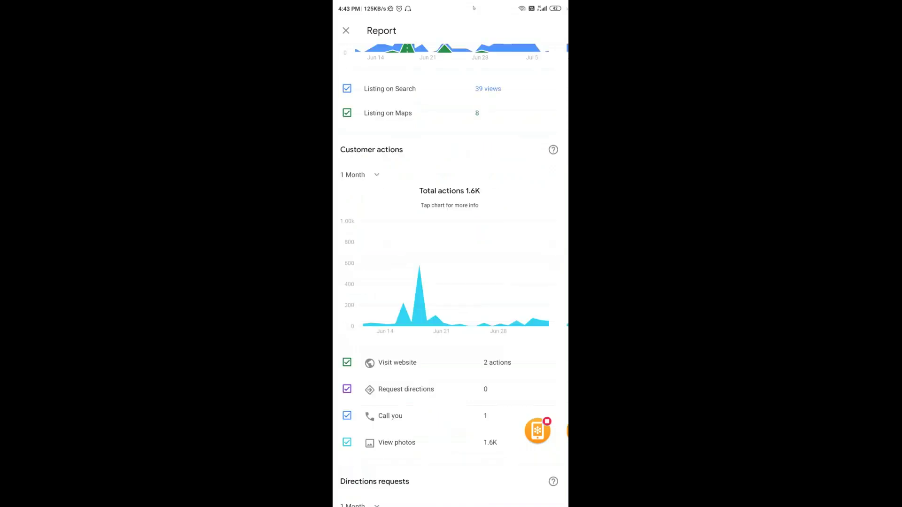
scroll(450, 263, down, 5)
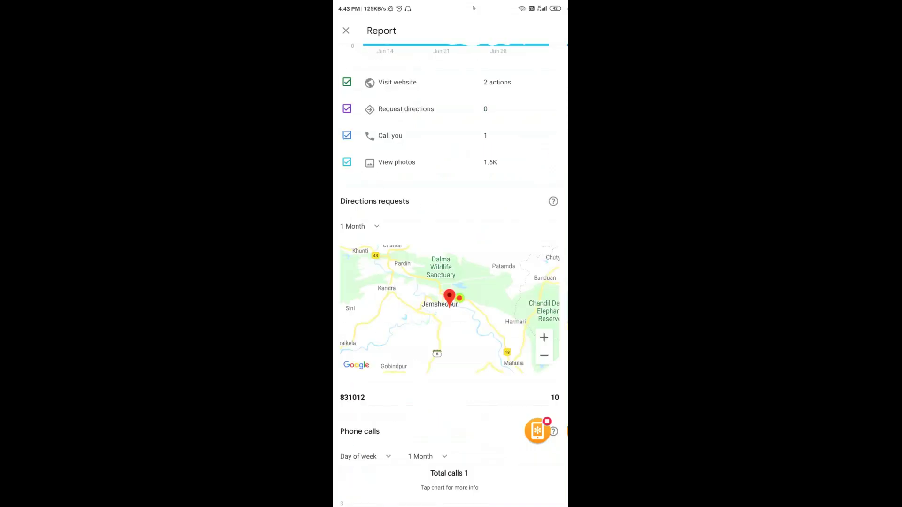
scroll(451, 263, down, 2)
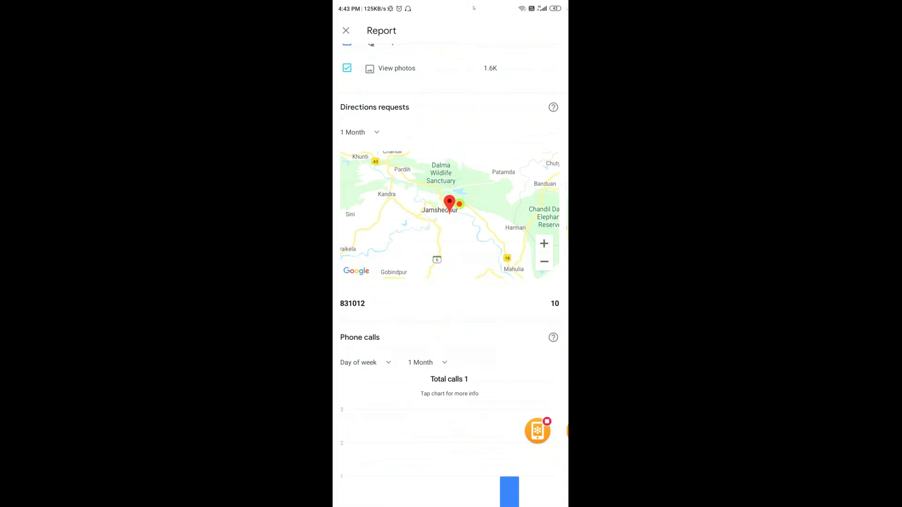
scroll(450, 263, down, 2)
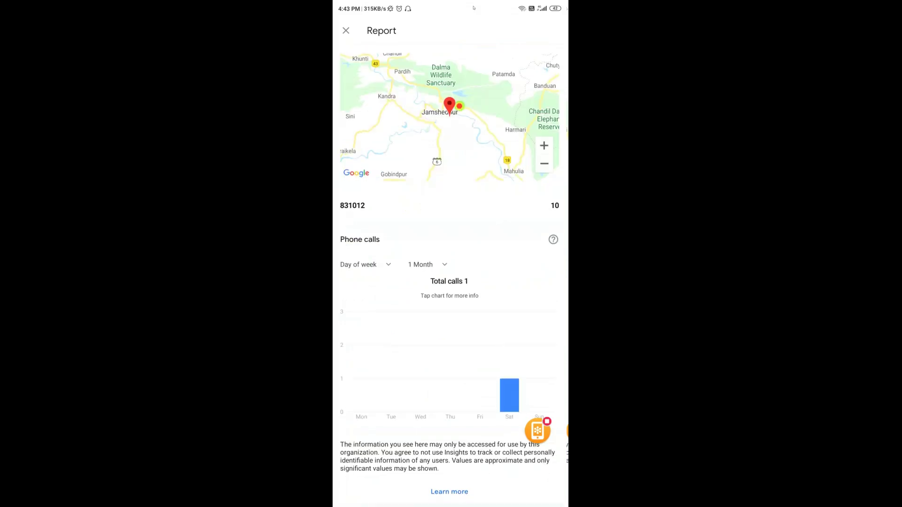